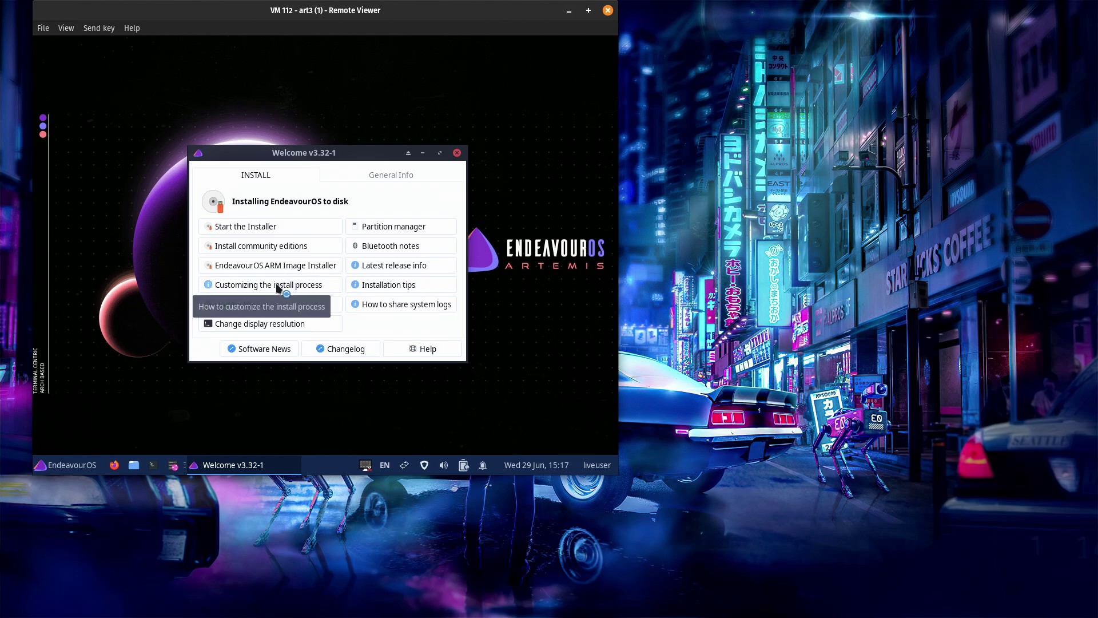
Step: Start the EndeavourOS installer with the Online method and enlarge the virtual machine window to fit it
{"action": "left_click", "coordinate": [259, 231]}
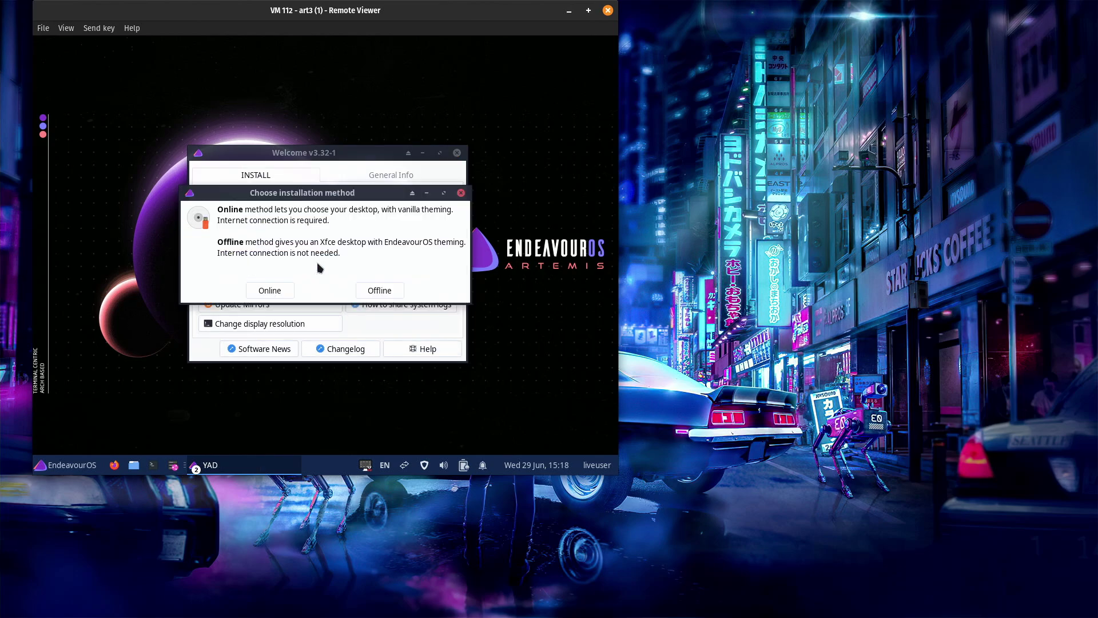
{"action": "left_click", "coordinate": [279, 292]}
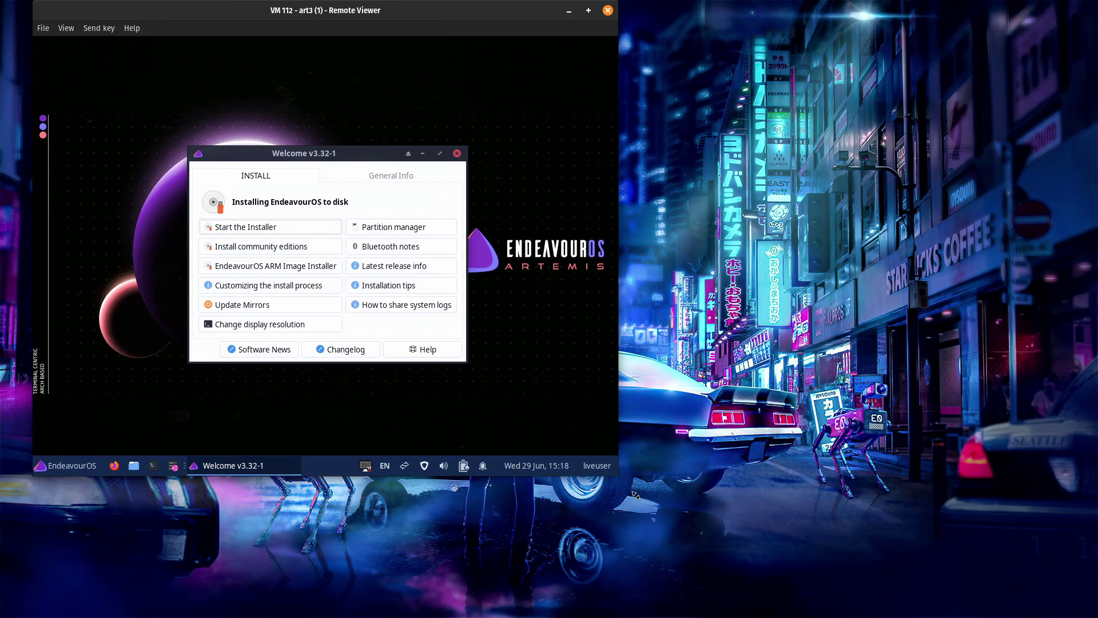
{"action": "left_click_drag", "start_coordinate": [619, 467], "coordinate": [731, 588]}
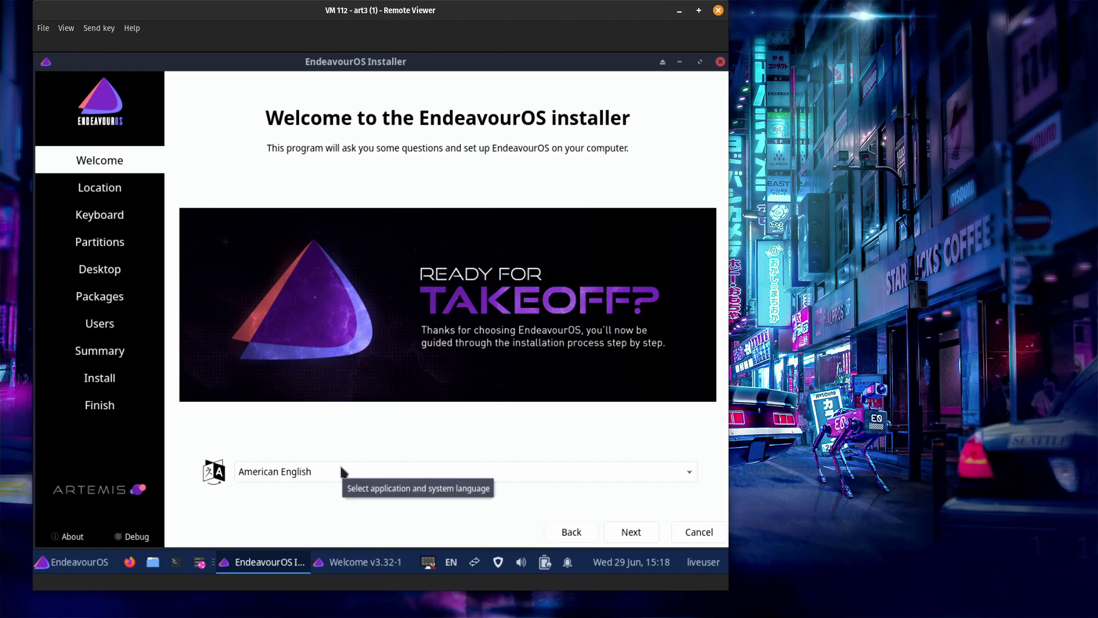
Step: Accept American English, the America/Chicago time zone and the default English (US) keyboard layout
{"action": "left_click", "coordinate": [645, 539]}
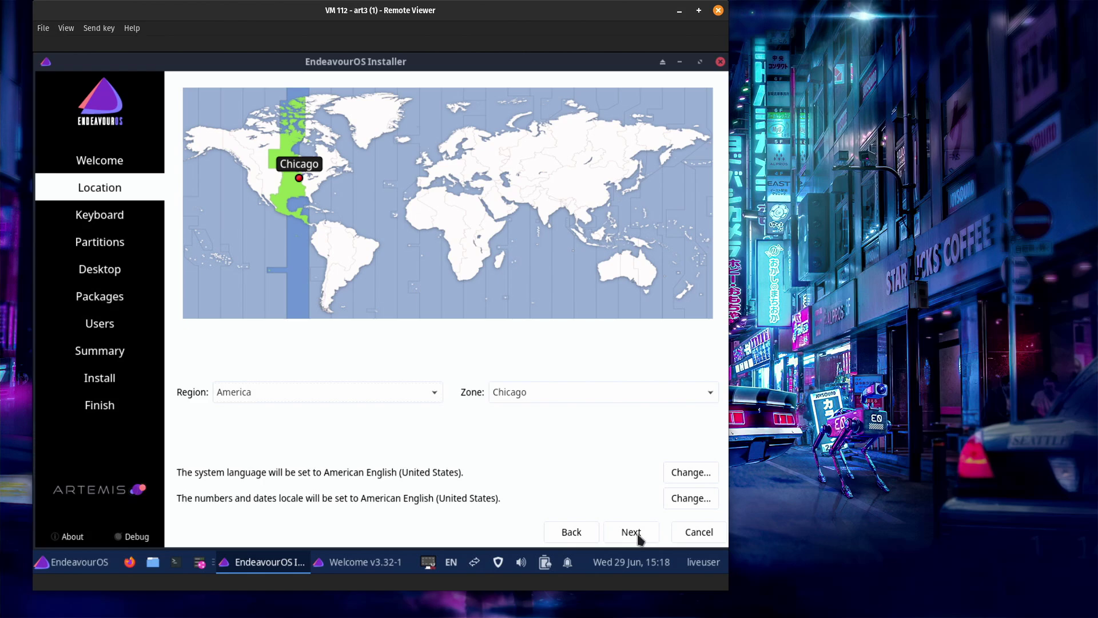
{"action": "left_click", "coordinate": [639, 538]}
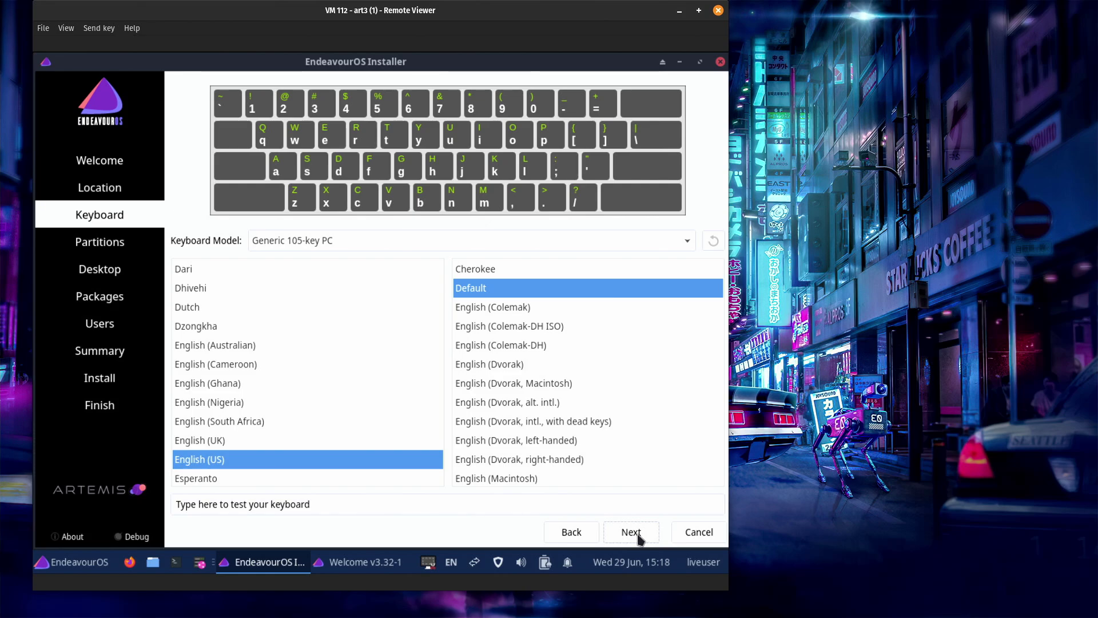
{"action": "left_click", "coordinate": [639, 538]}
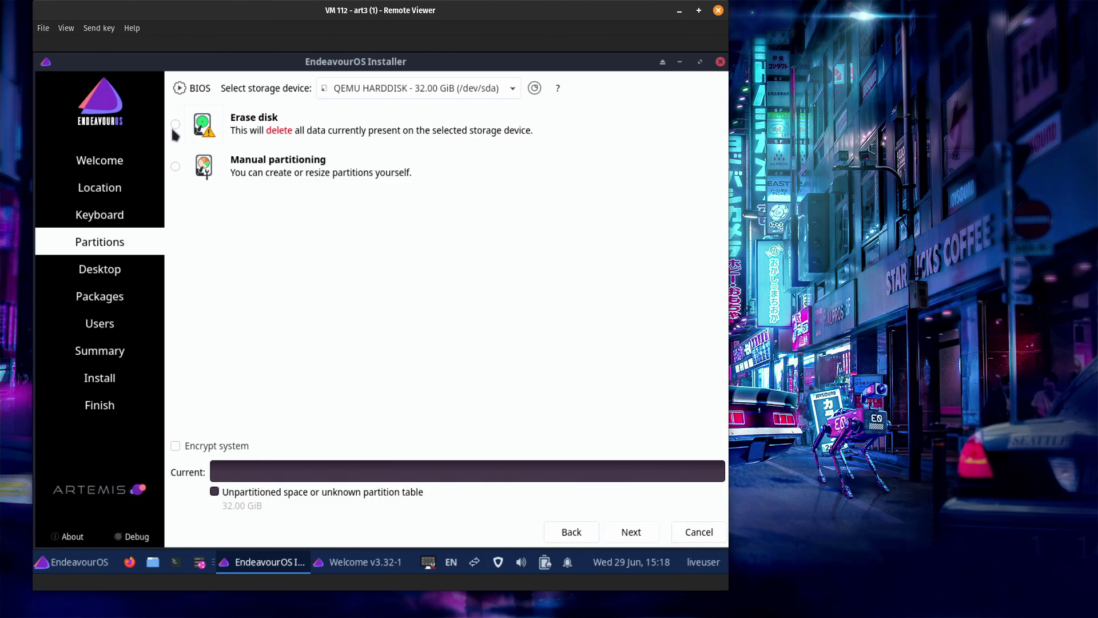
Step: Set partitioning to erase the disk with Swap (no Hibernate) and the xfs file system, and continue
{"action": "left_click", "coordinate": [173, 128]}
{"action": "left_click", "coordinate": [312, 172]}
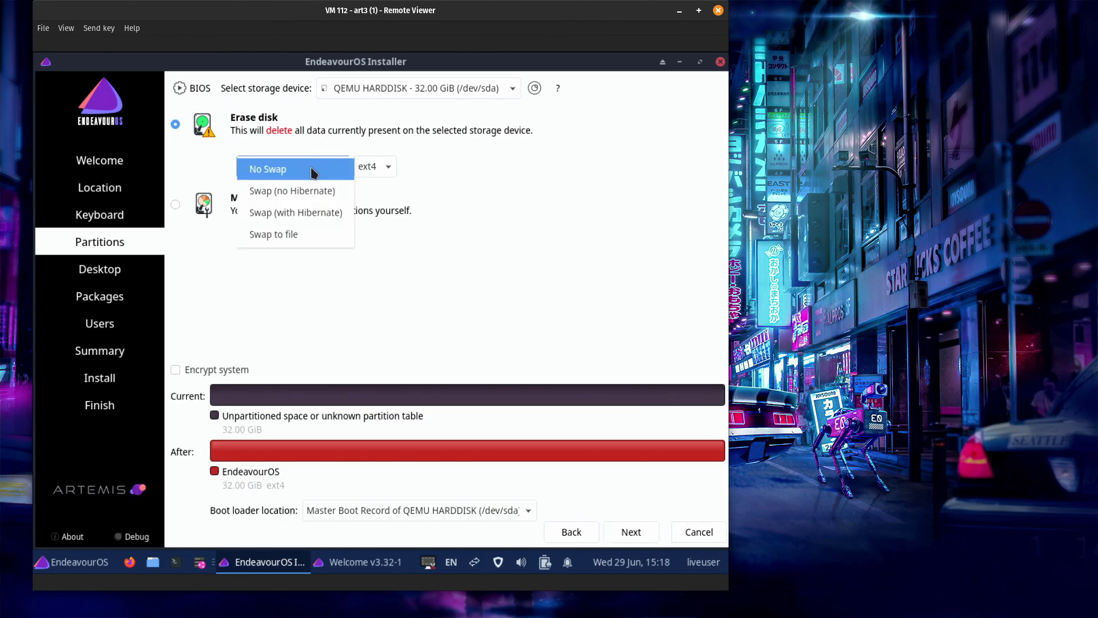
{"action": "left_click", "coordinate": [303, 192]}
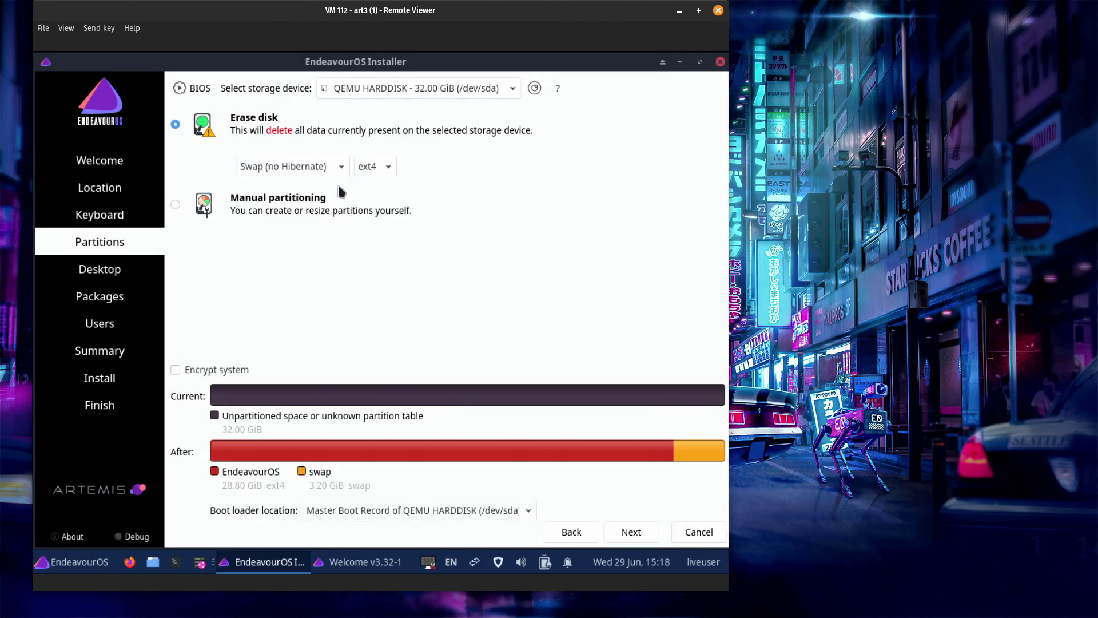
{"action": "left_click", "coordinate": [389, 172]}
{"action": "left_click", "coordinate": [375, 211]}
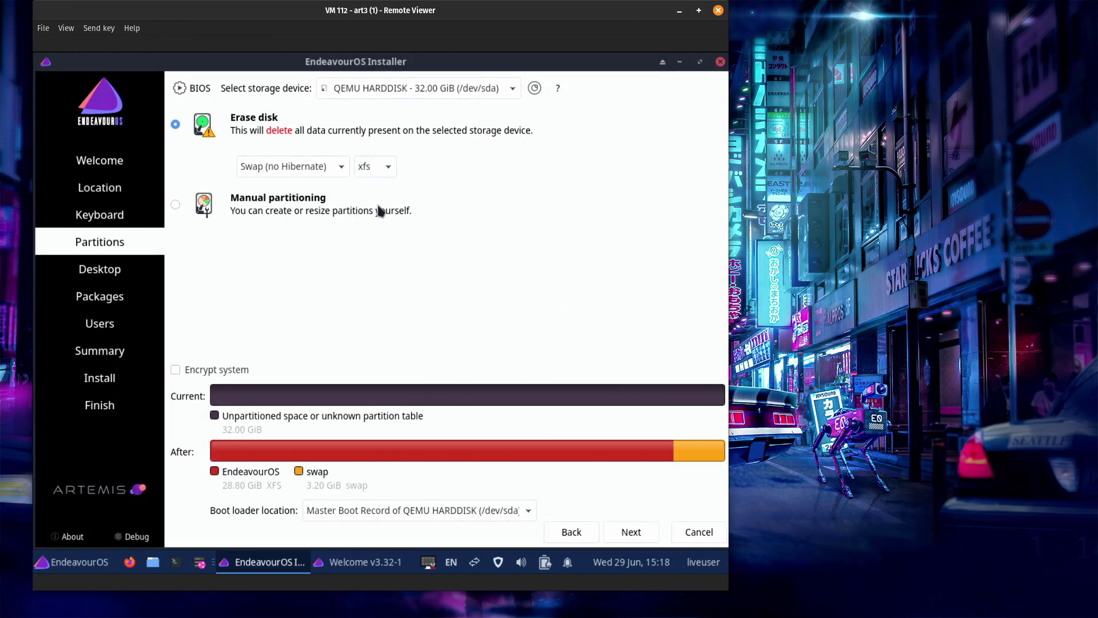
{"action": "left_click", "coordinate": [385, 168]}
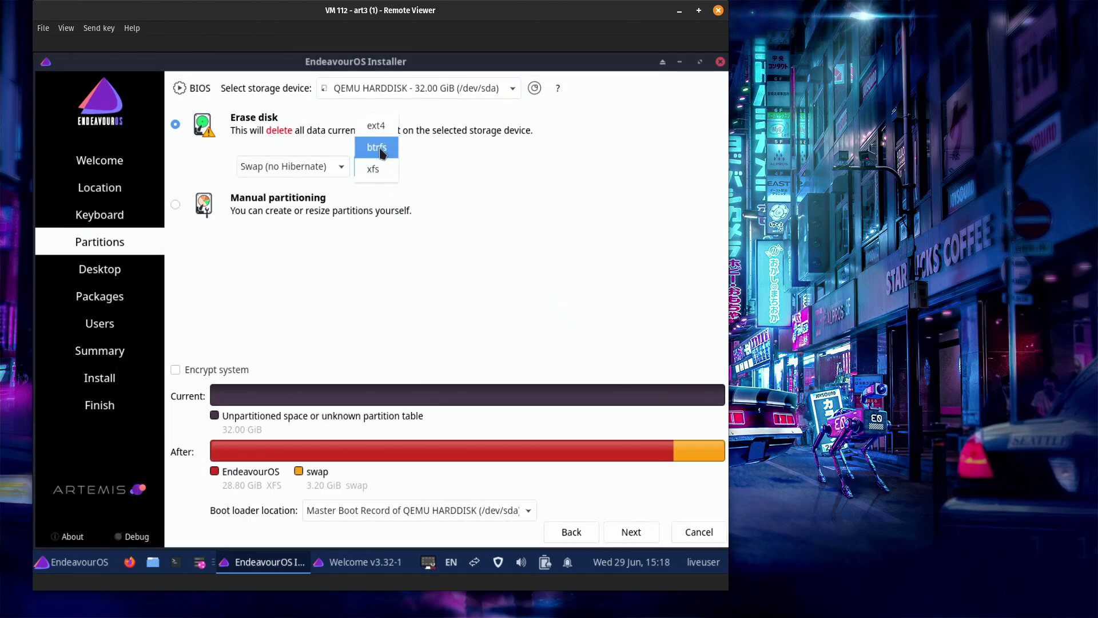
{"action": "left_click", "coordinate": [379, 169]}
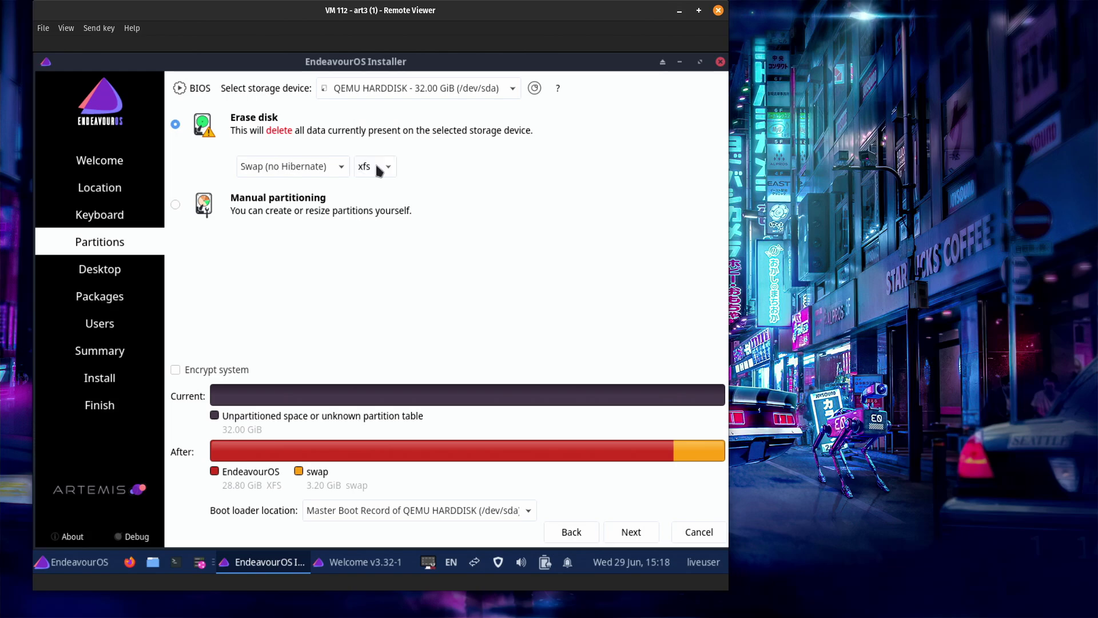
{"action": "left_click", "coordinate": [635, 533]}
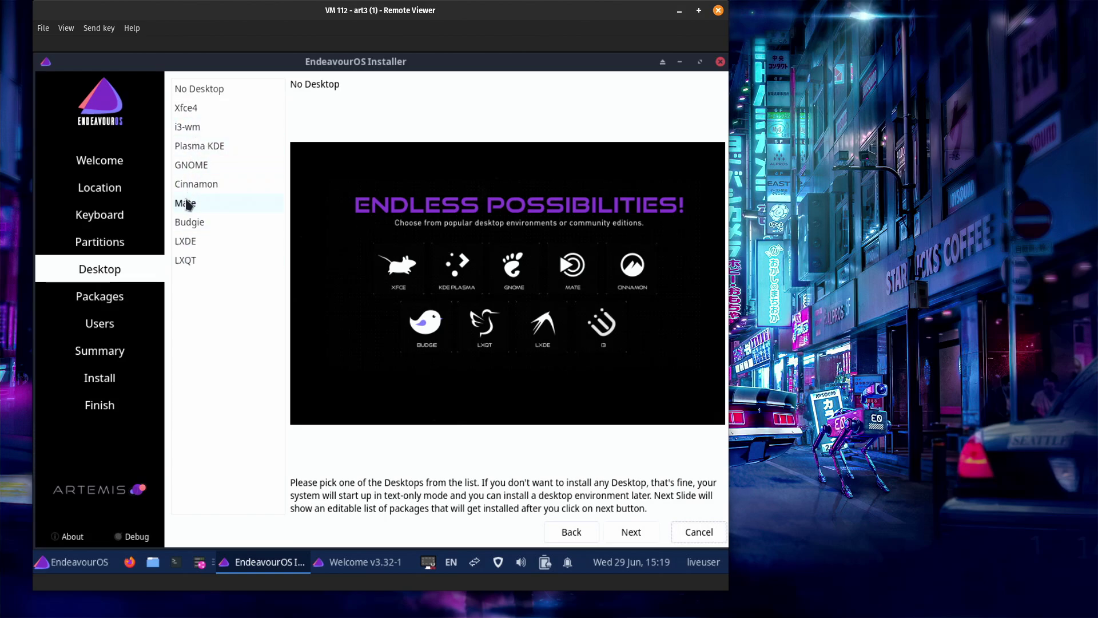
Step: Choose the Budgie desktop and accept the preselected packages
{"action": "left_click", "coordinate": [194, 229]}
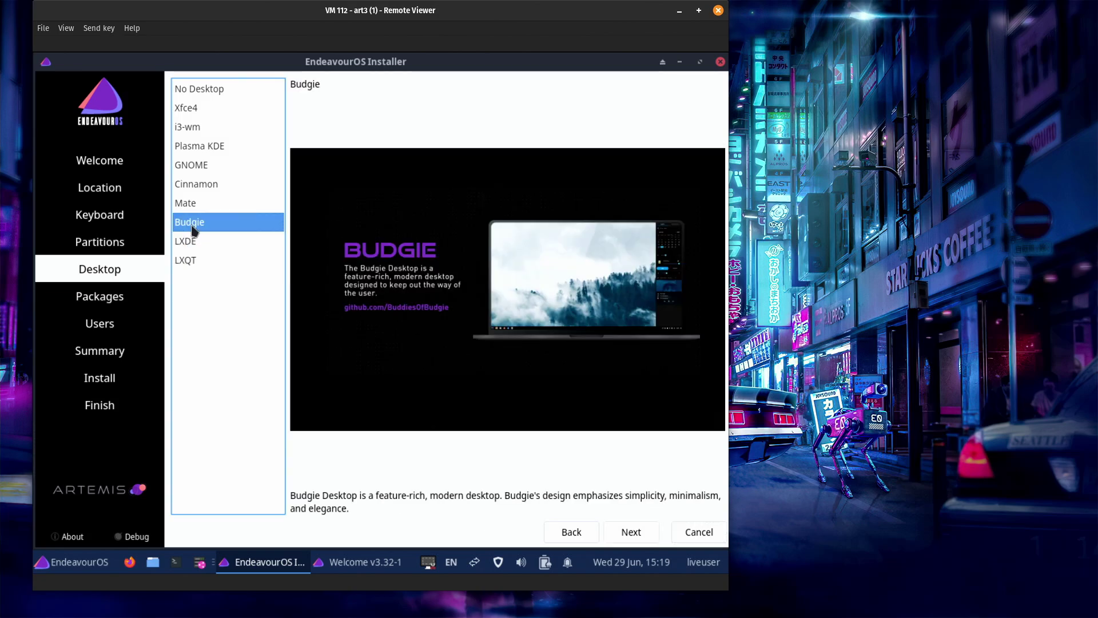
{"action": "left_click", "coordinate": [629, 537]}
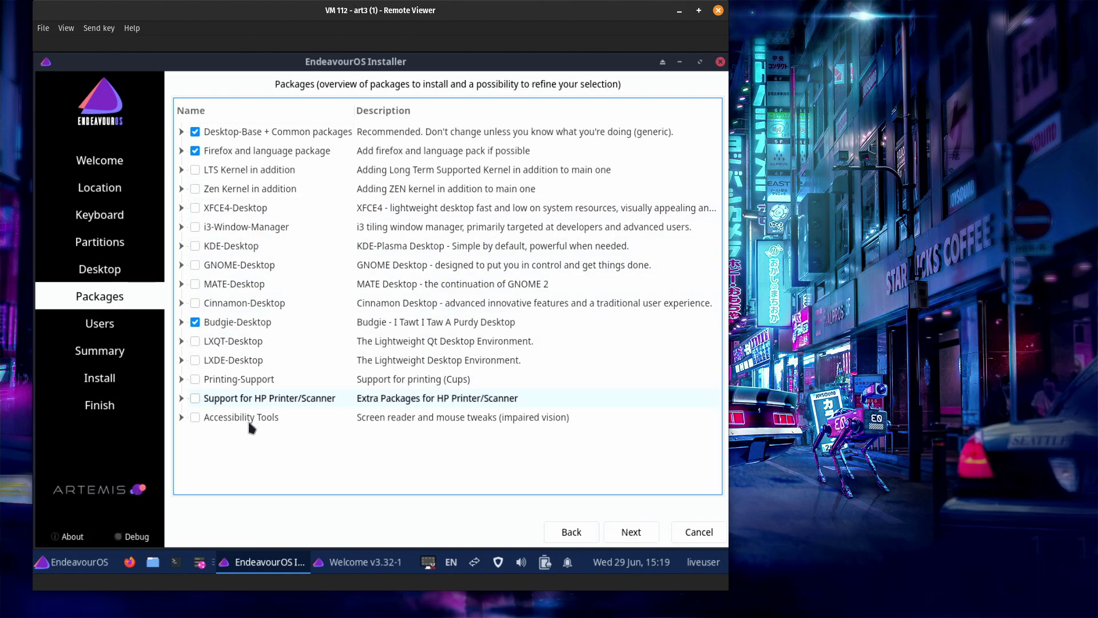
{"action": "left_click", "coordinate": [629, 533]}
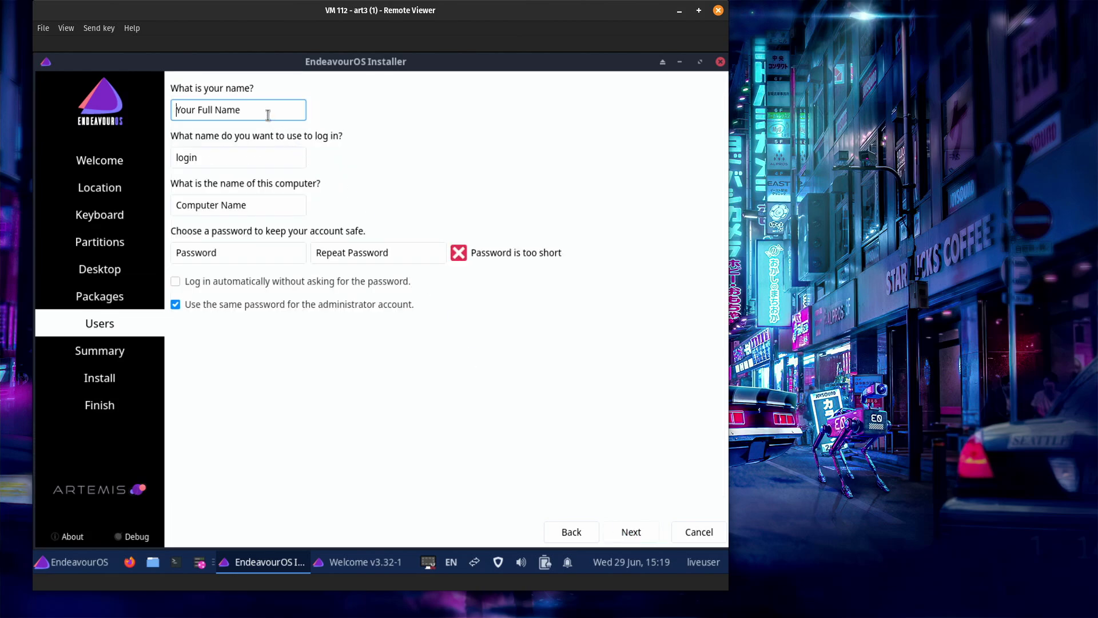
Step: Enter the user's full name and login name, and name the computer art3
{"action": "type", "text": "DJ Ware"}
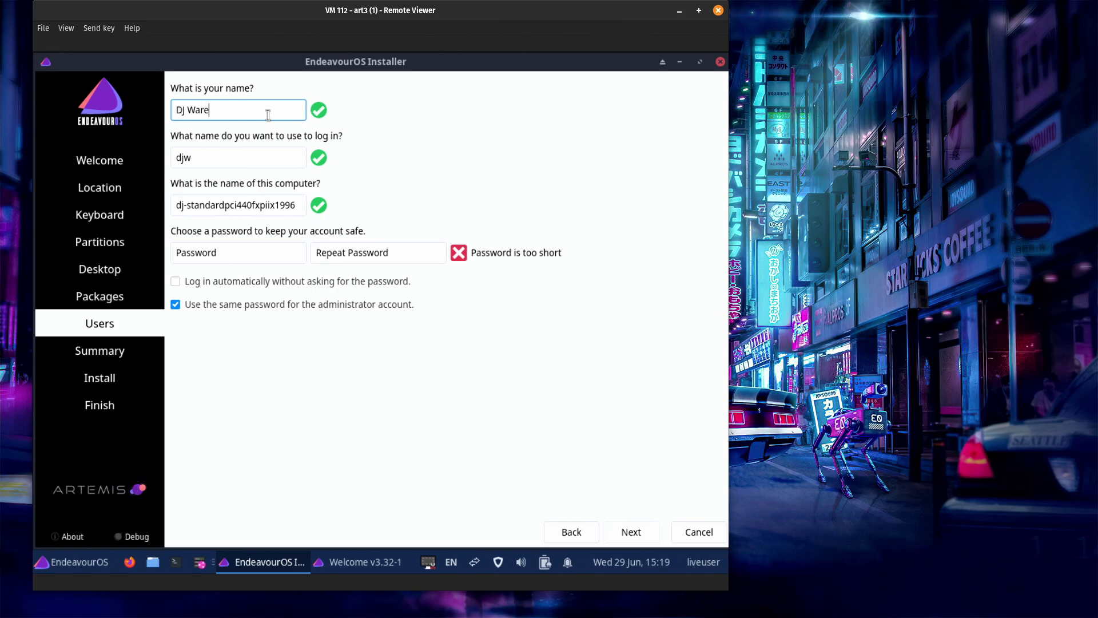
{"action": "key", "text": "Tab"}
{"action": "type", "text": "djware"}
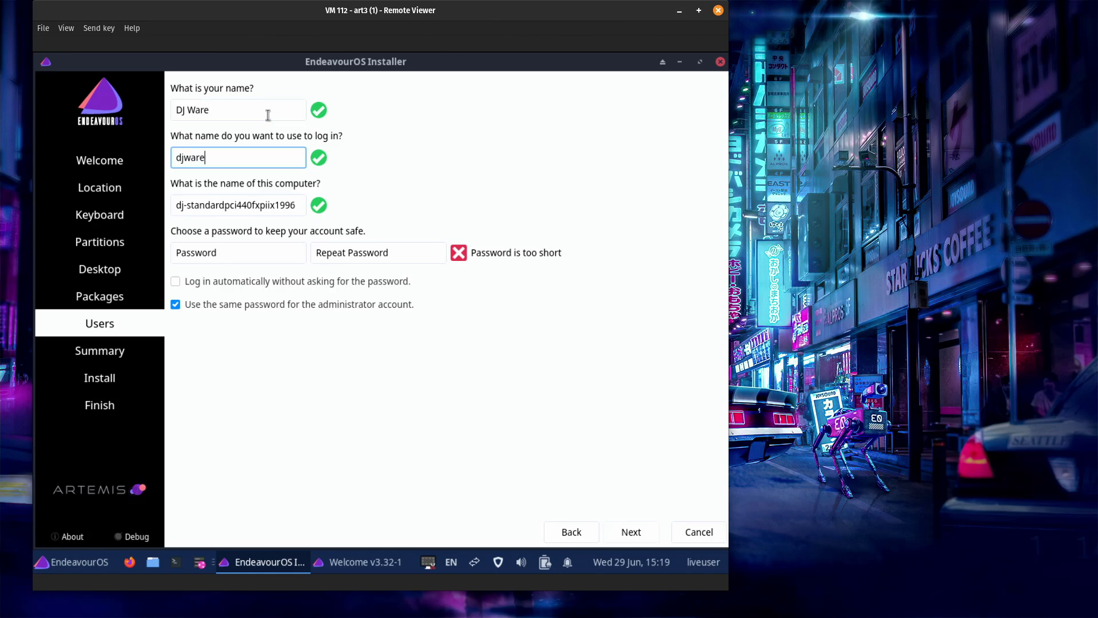
{"action": "key", "text": "Tab"}
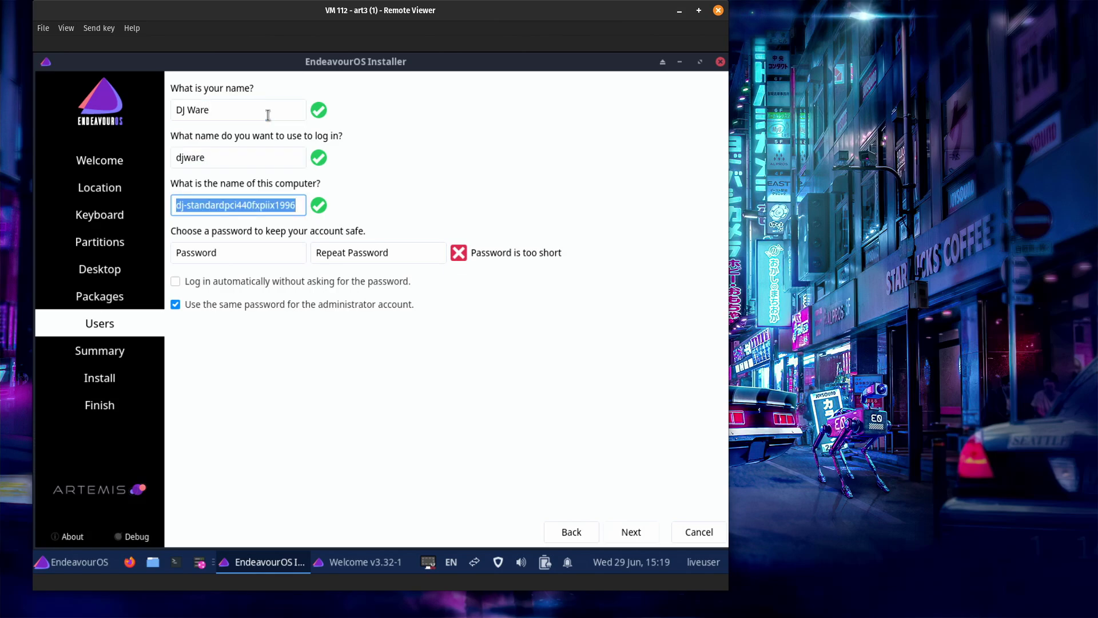
{"action": "type", "text": "art3"}
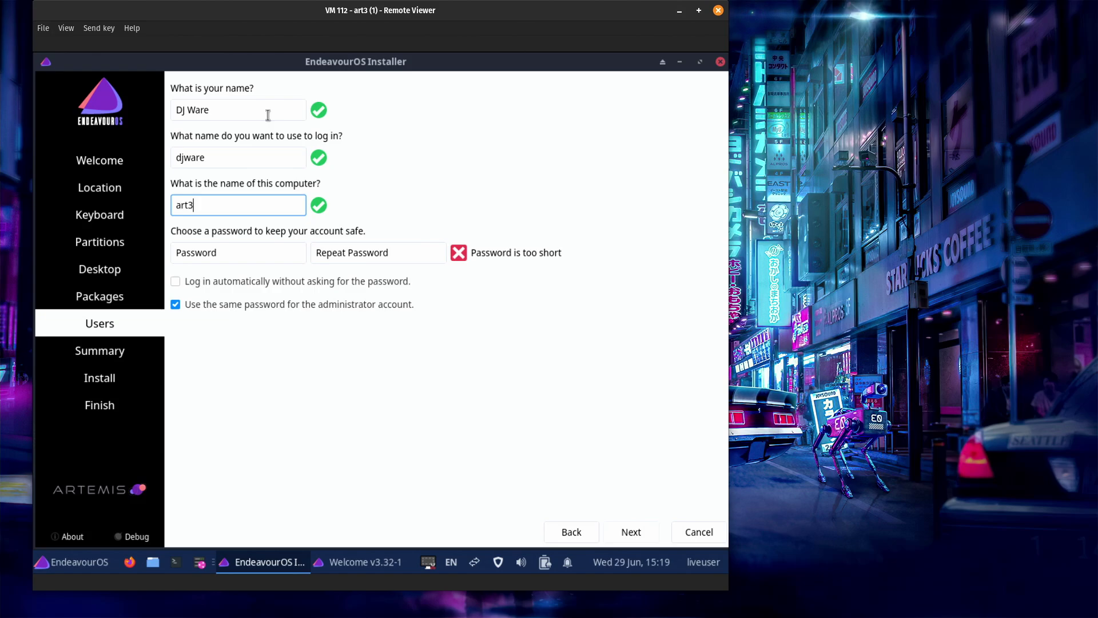
Step: Enter and repeat the account password, and continue to the installation summary
{"action": "key", "text": "Tab"}
{"action": "type", "text": "******"}
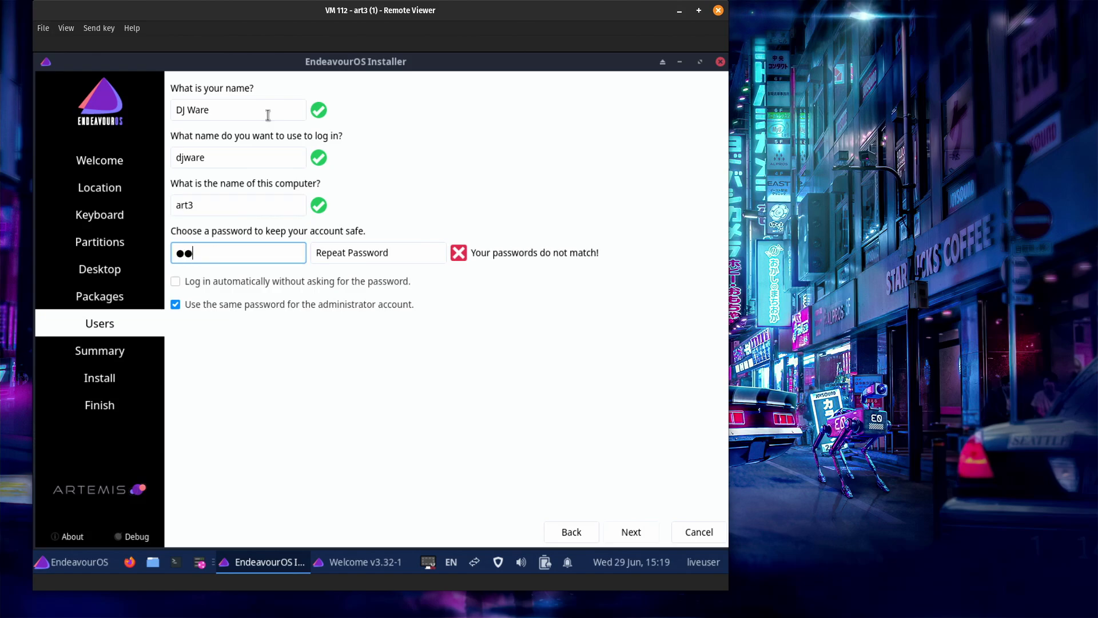
{"action": "type", "text": "****"}
{"action": "key", "text": "Tab"}
{"action": "type", "text": "**********"}
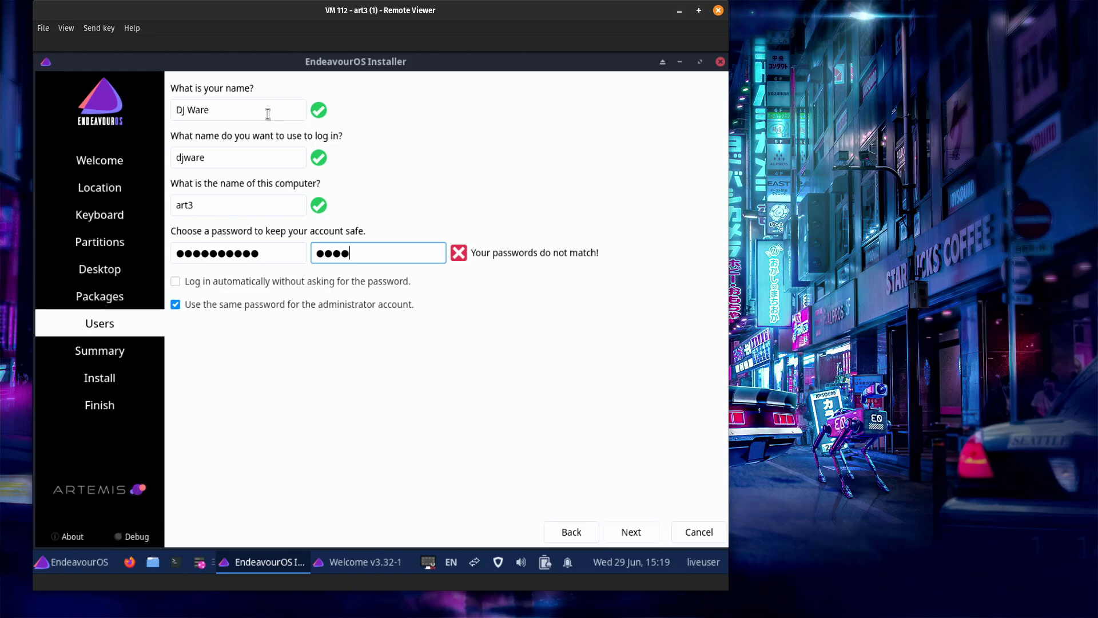
{"action": "type", "text": "*"}
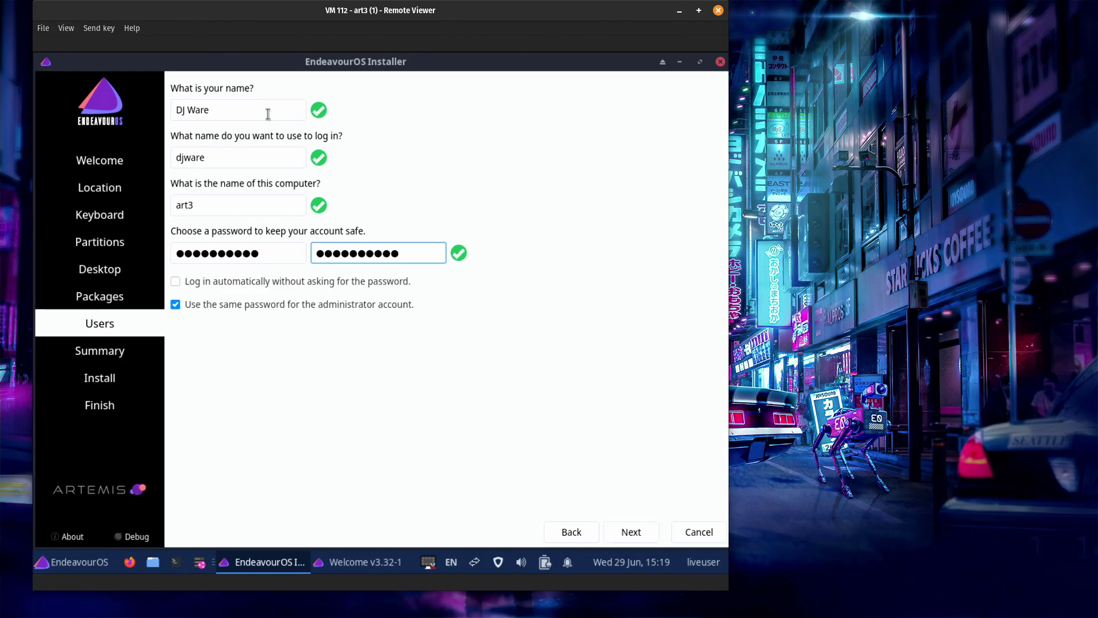
{"action": "left_click", "coordinate": [629, 529]}
Step: Install EndeavourOS to the disk, confirming the changes, and close the installer once it finishes
{"action": "left_click", "coordinate": [630, 531]}
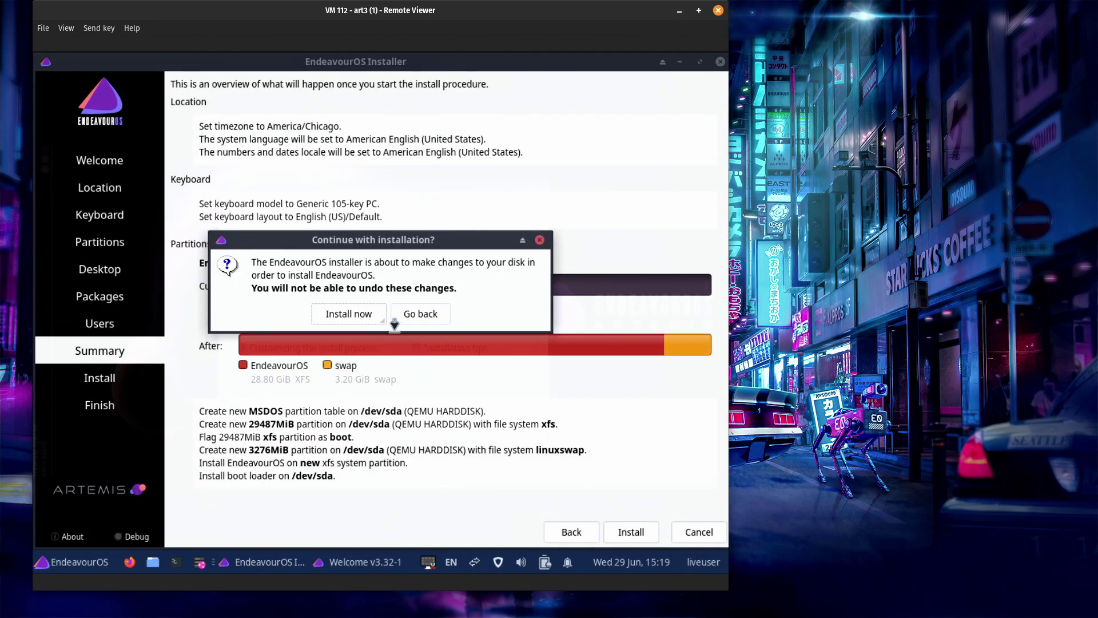
{"action": "left_click", "coordinate": [367, 314]}
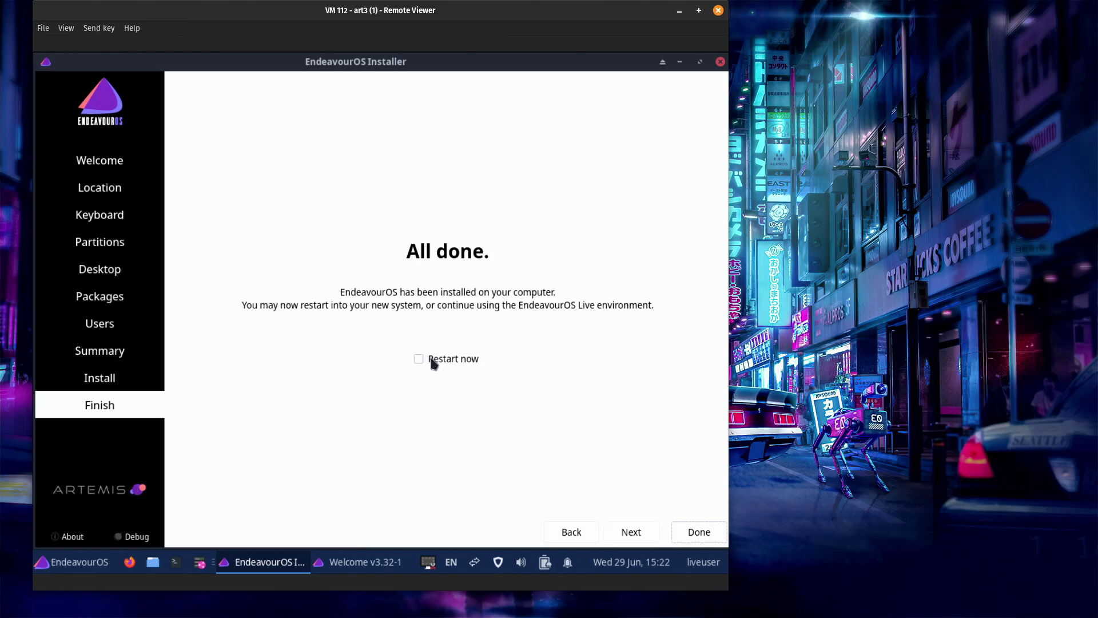
{"action": "left_click", "coordinate": [698, 534]}
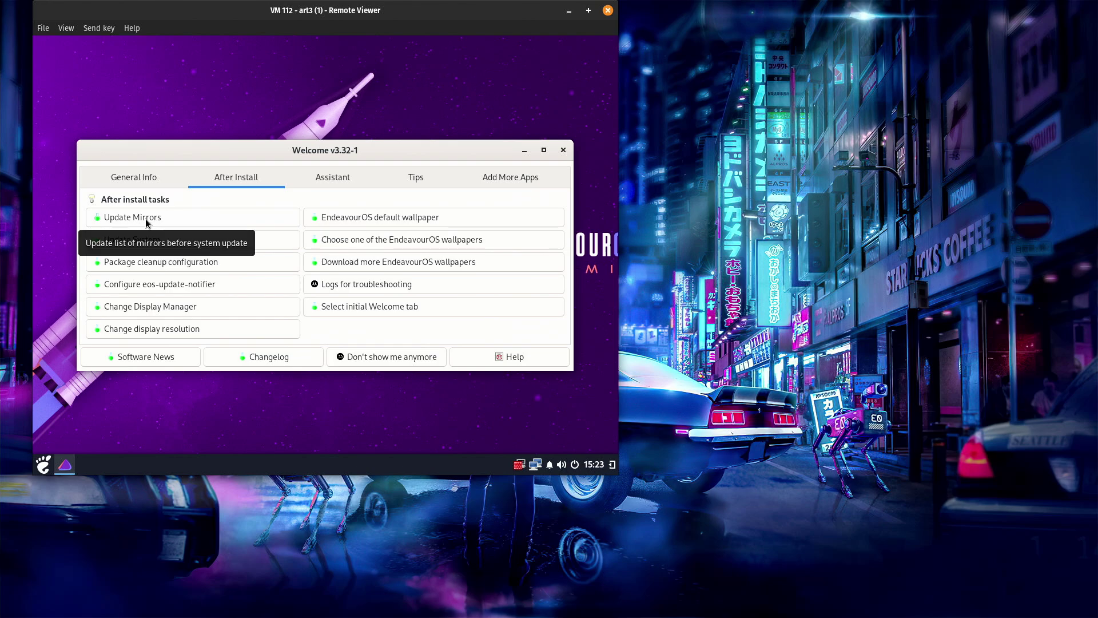
Step: Update the mirrors with United States https servers, save to /etc/pacman.d/mirrorlist, and authenticate with the account password
{"action": "left_click", "coordinate": [145, 219]}
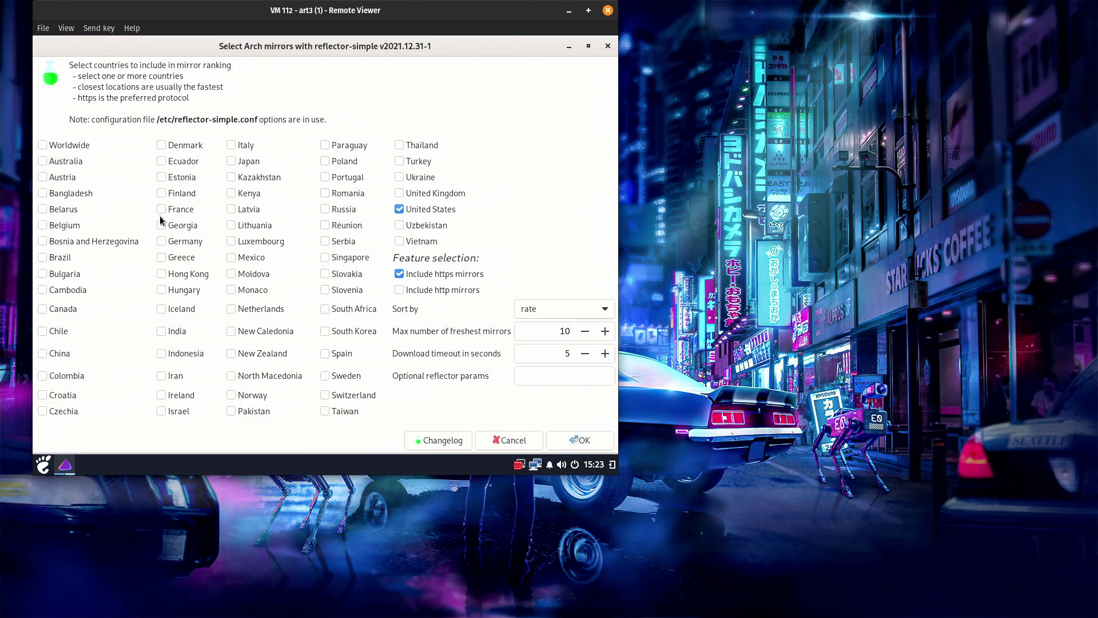
{"action": "left_click", "coordinate": [562, 442]}
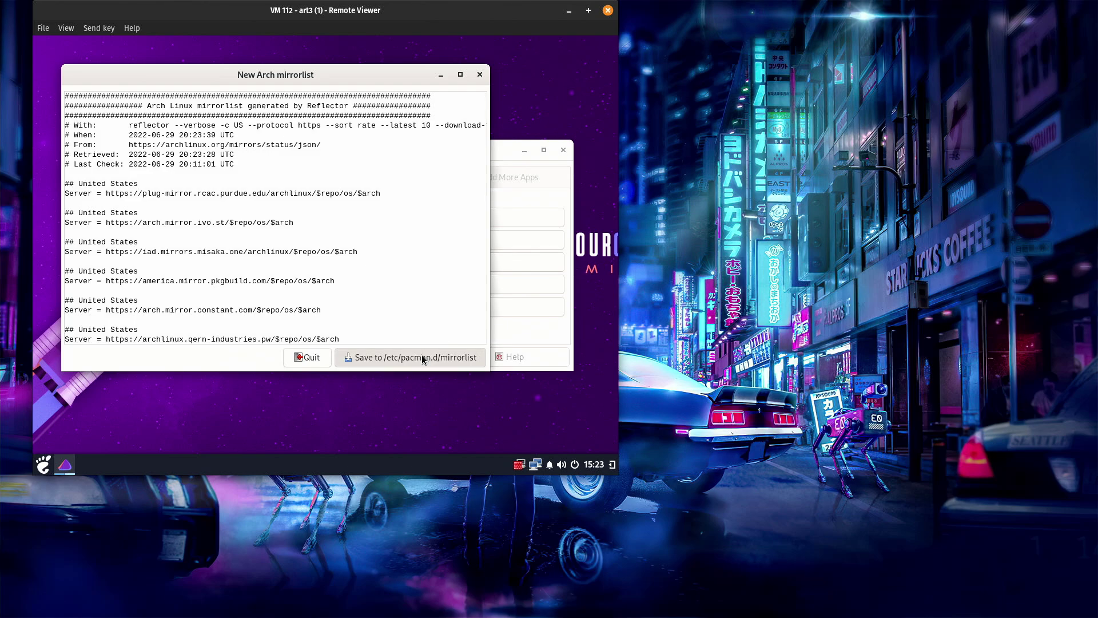
{"action": "left_click", "coordinate": [422, 356]}
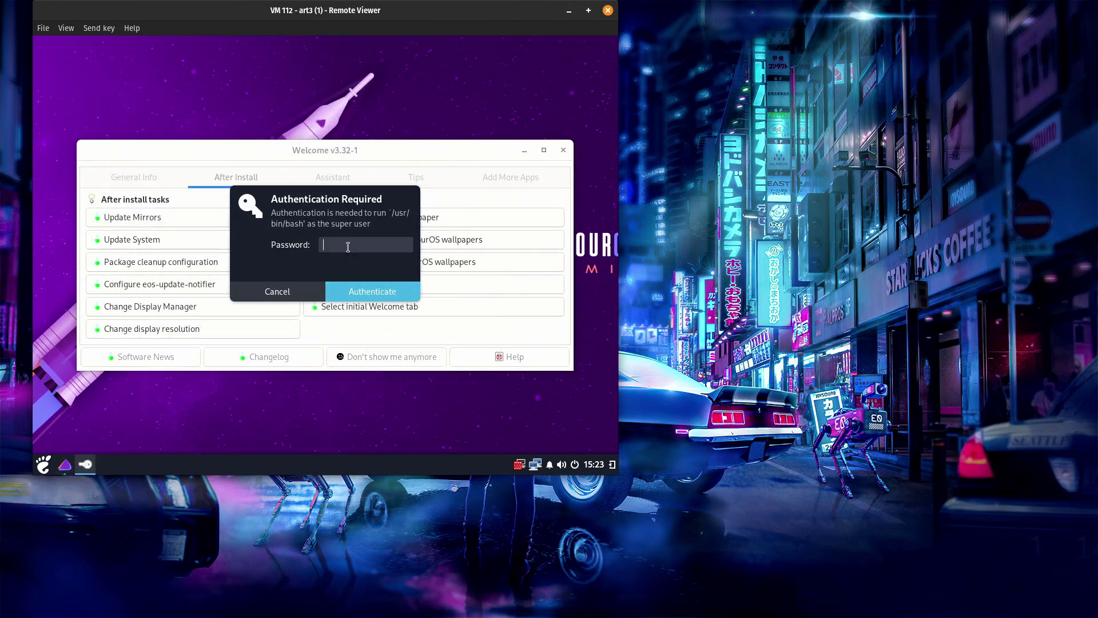
{"action": "type", "text": "*********"}
{"action": "key", "text": "Return"}
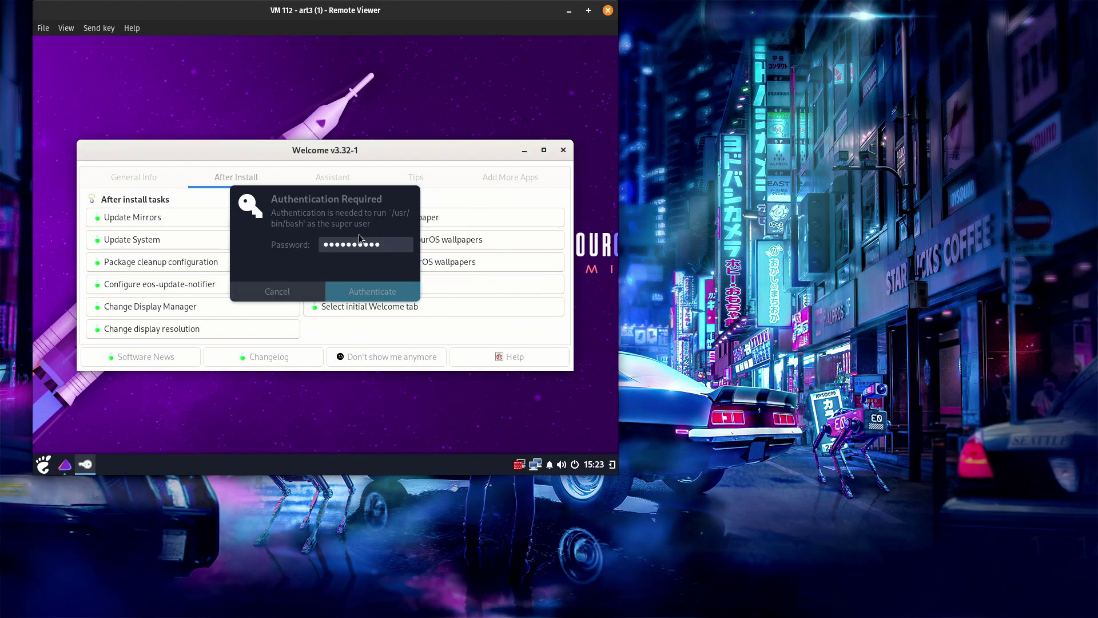
Step: Run the system update for the Arch, EndeavourOS and AUR packages, and close its terminal window
{"action": "left_click", "coordinate": [180, 240]}
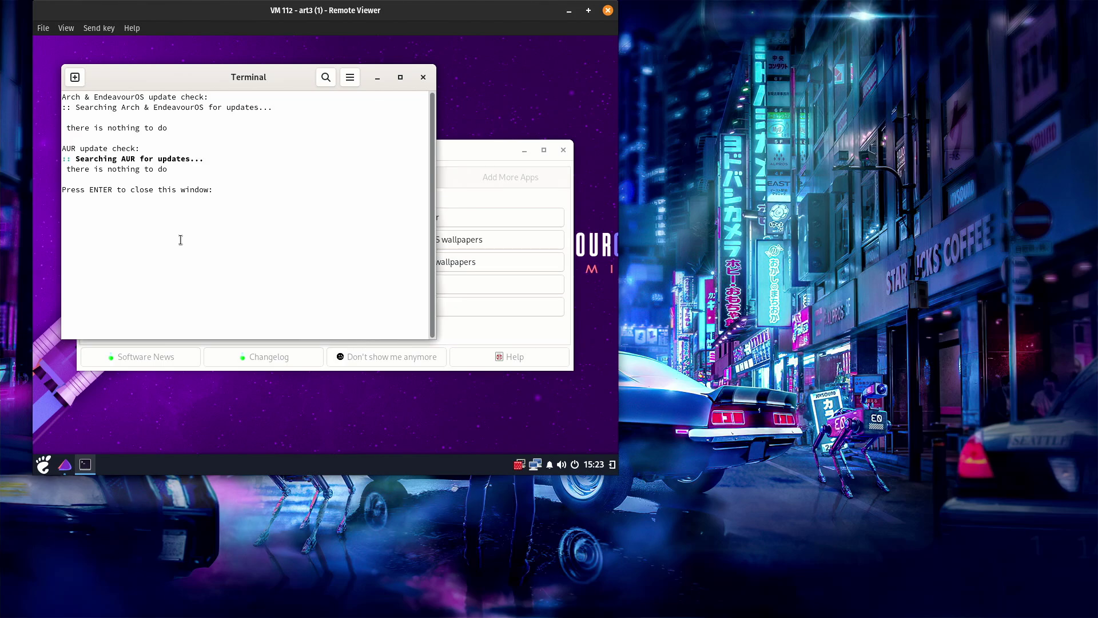
{"action": "key", "text": "Return"}
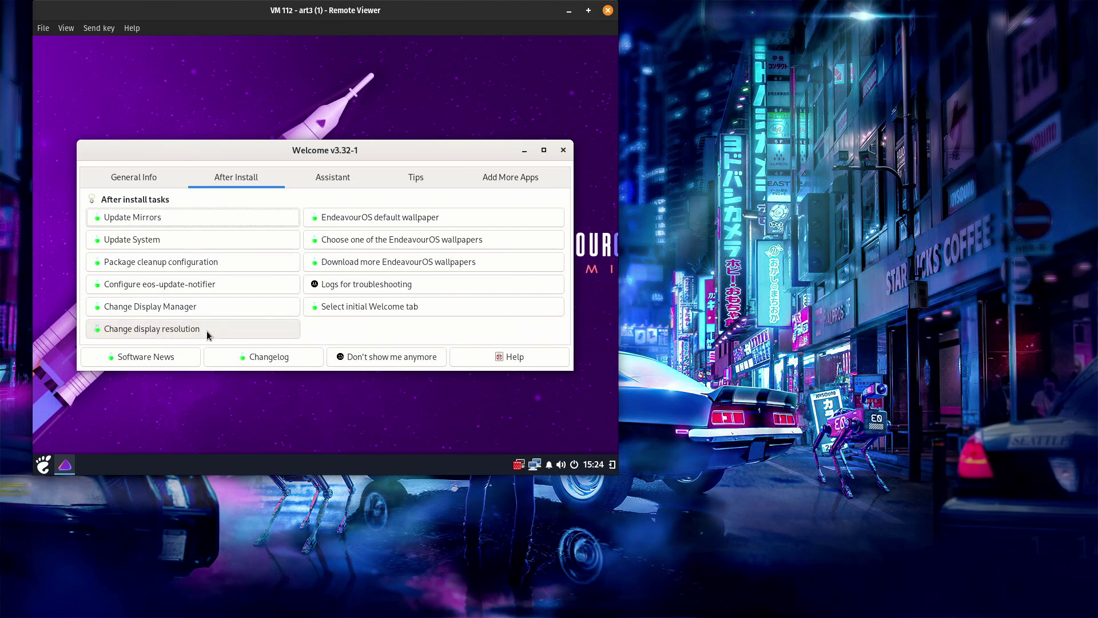
Step: Set the display resolution to 1920x1080 and apply the EndeavourOS default wallpaper
{"action": "left_click", "coordinate": [207, 331]}
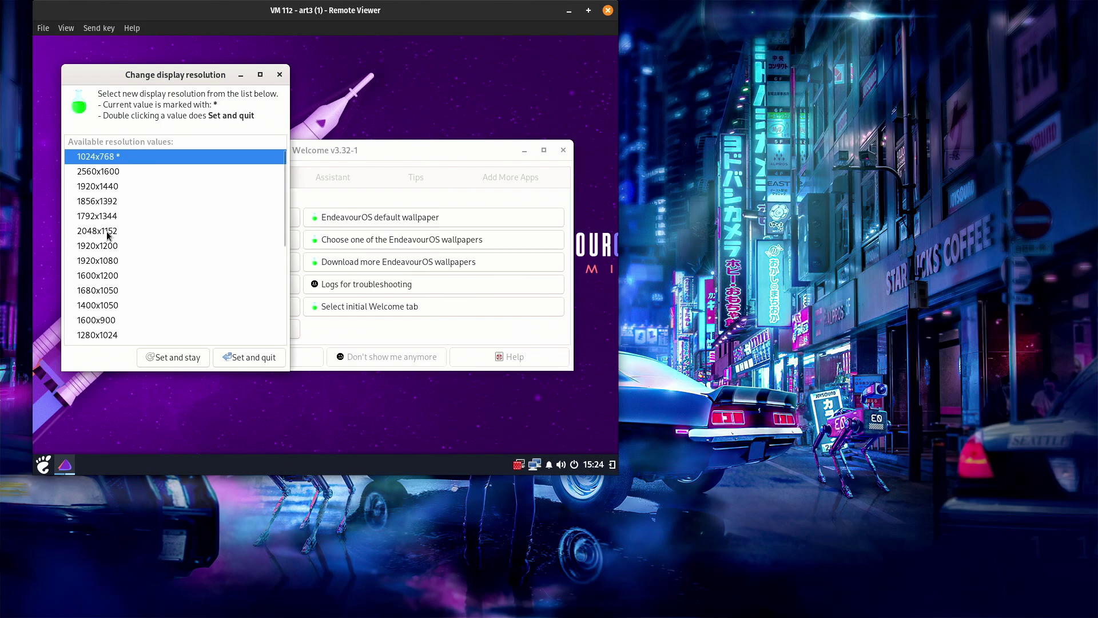
{"action": "left_click", "coordinate": [108, 259]}
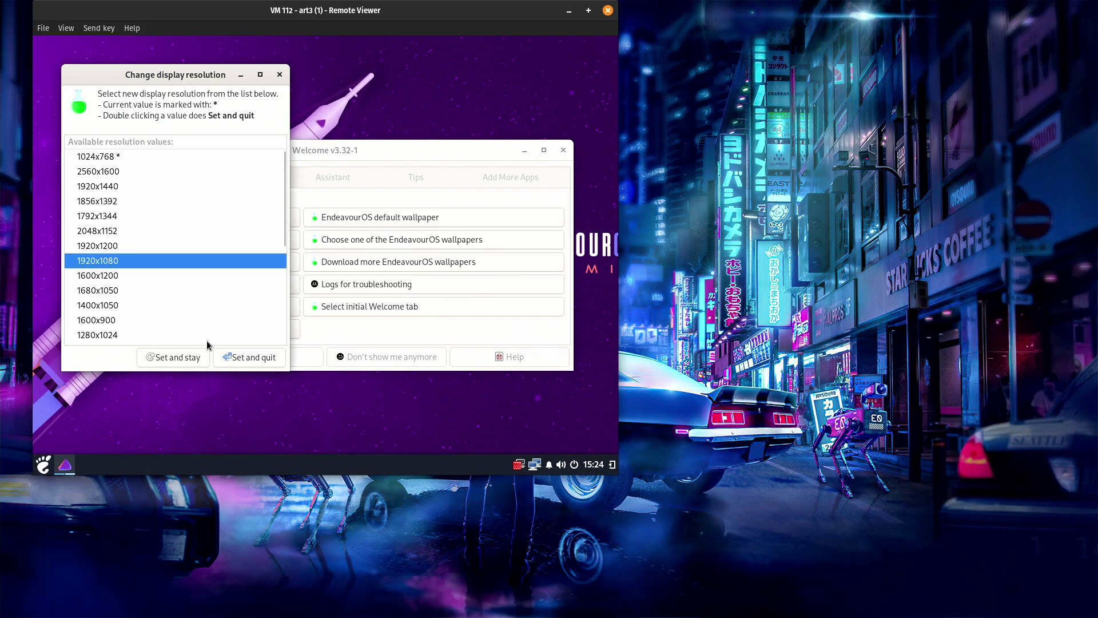
{"action": "left_click", "coordinate": [227, 356]}
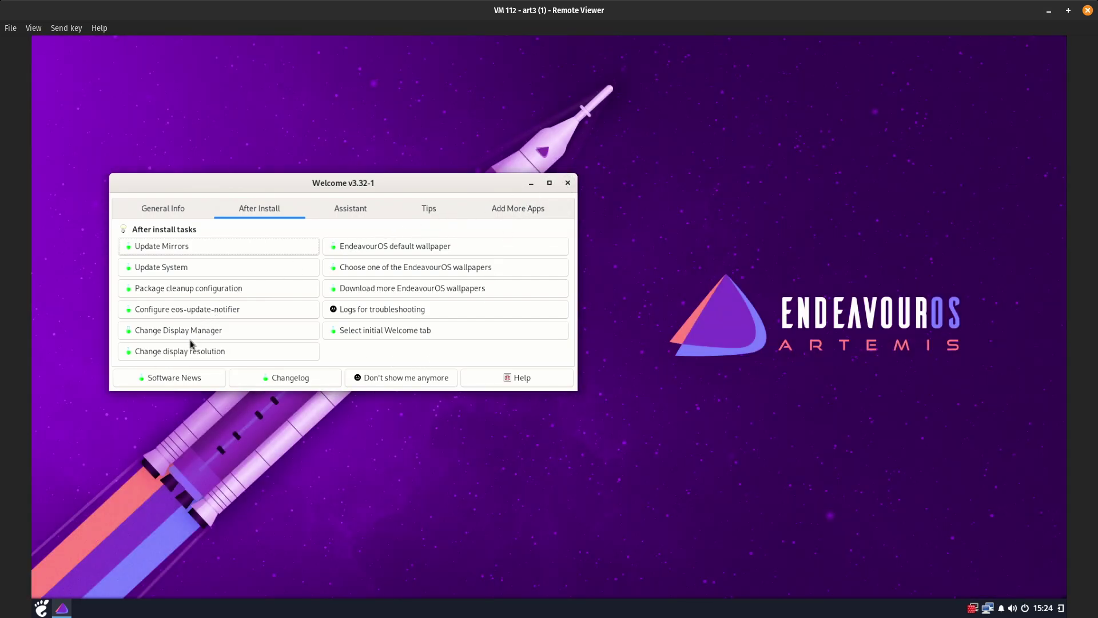
{"action": "left_click", "coordinate": [370, 250]}
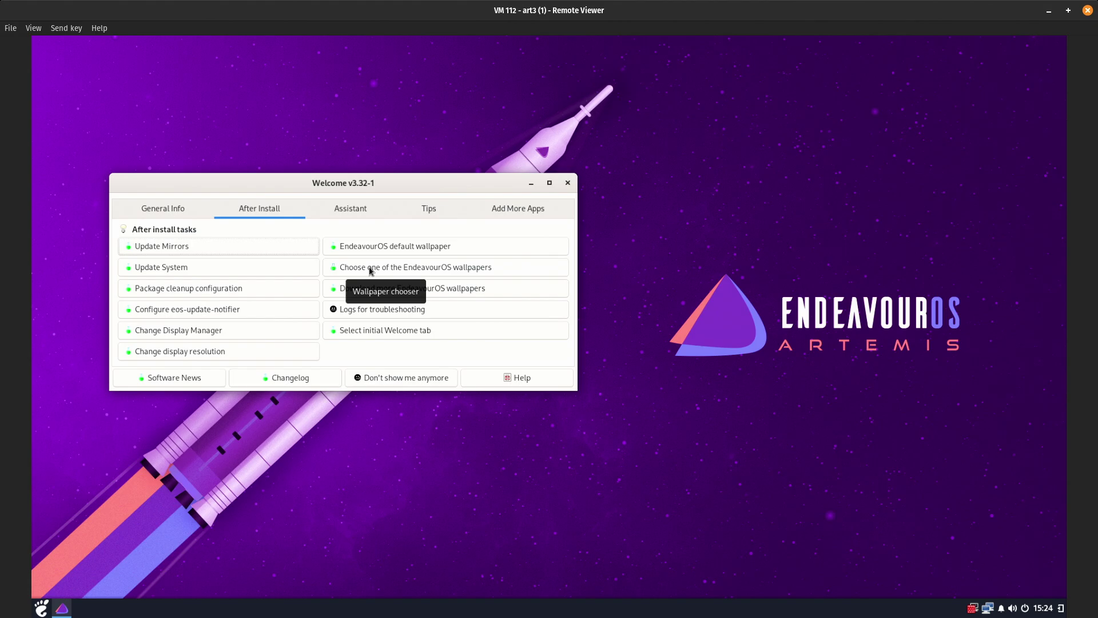
Step: Download more EndeavourOS wallpapers using the root password, and apply endeavouros-wallpaper-dark.png, closing the terminal and Welcome windows
{"action": "left_click", "coordinate": [370, 271]}
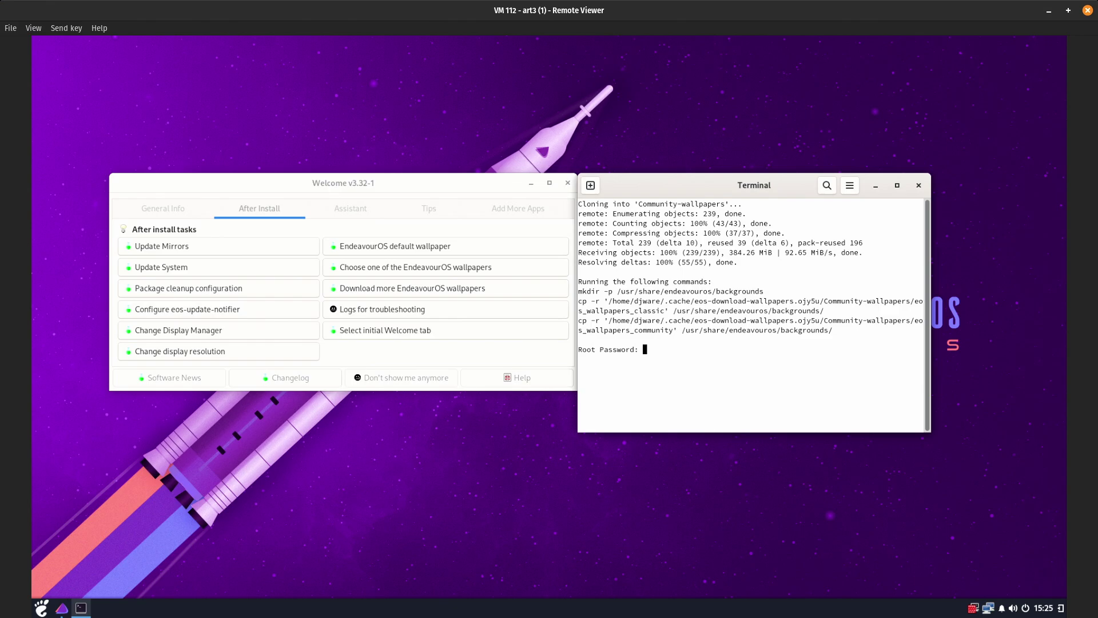
{"action": "key", "text": "Return"}
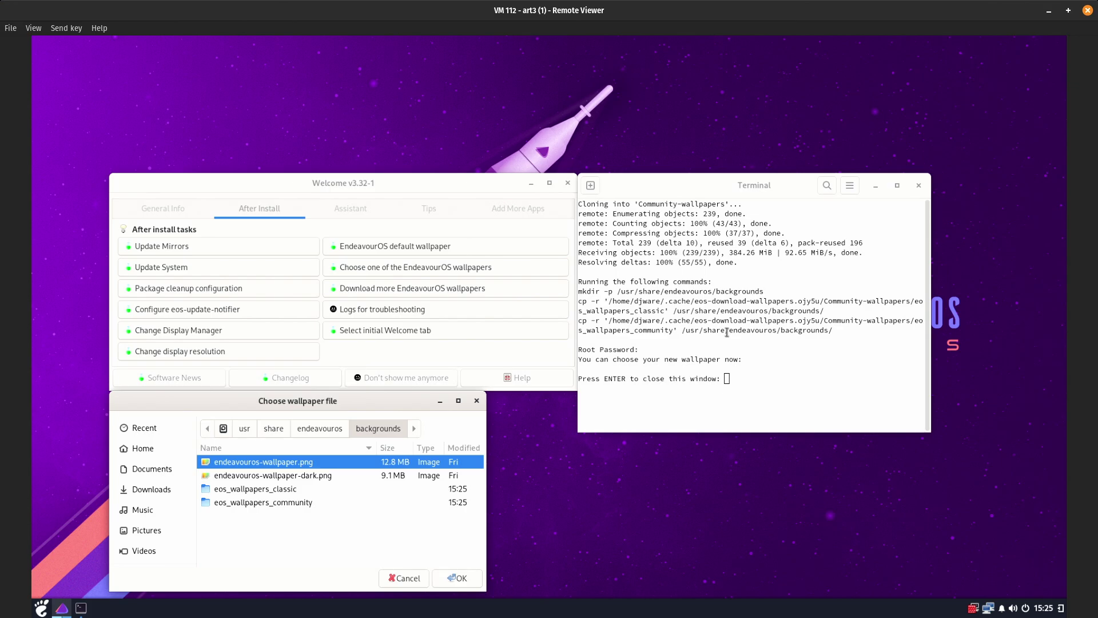
{"action": "left_click", "coordinate": [305, 480]}
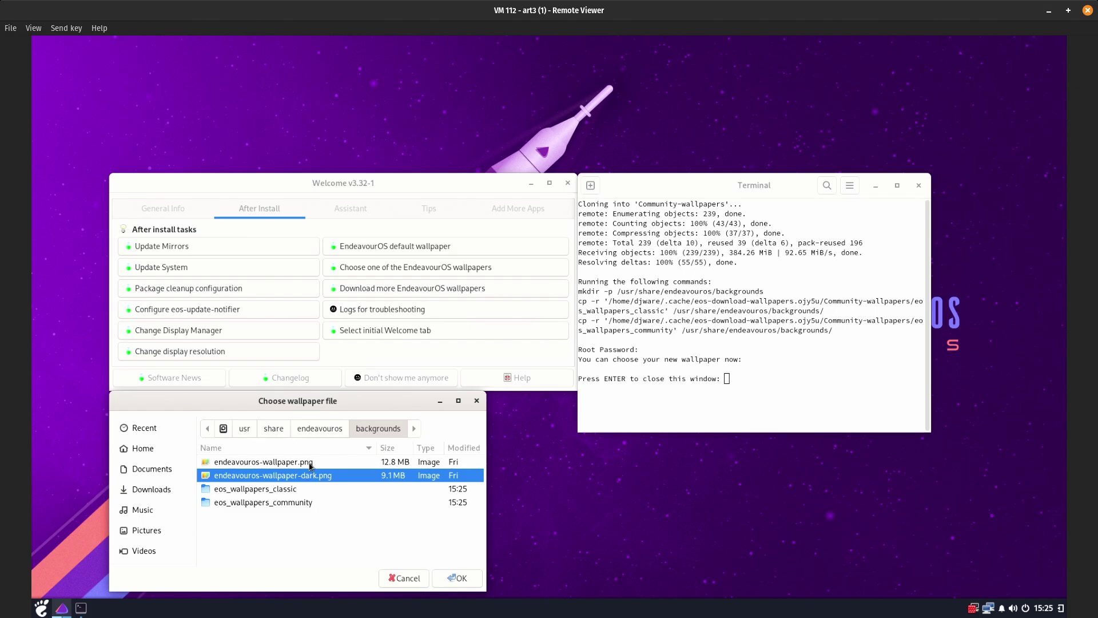
{"action": "left_click", "coordinate": [457, 578]}
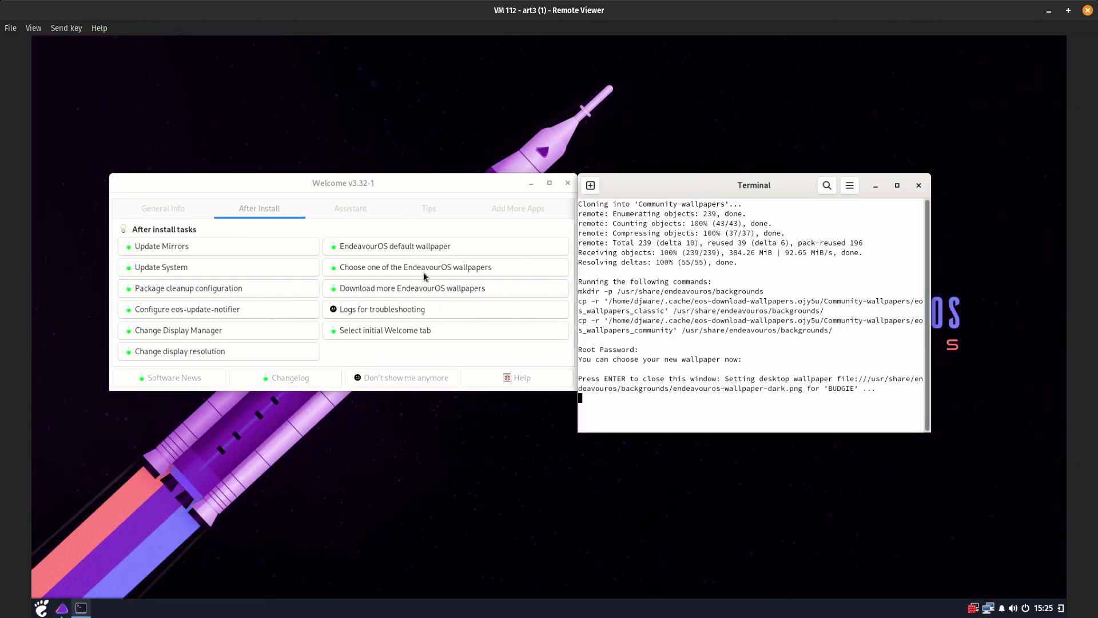
{"action": "left_click", "coordinate": [919, 185]}
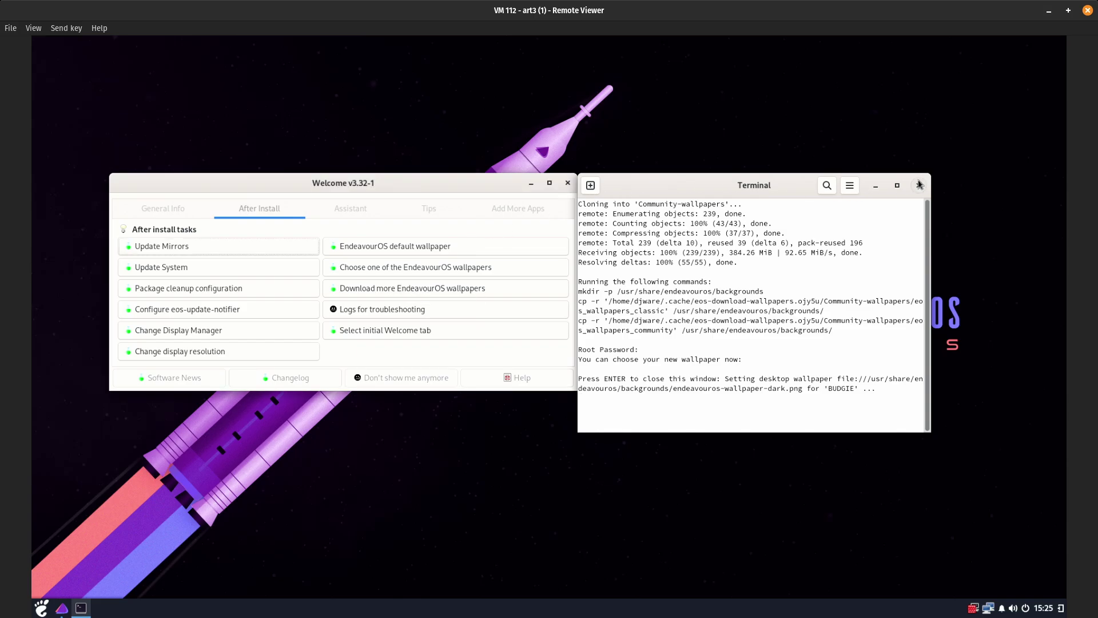
{"action": "left_click", "coordinate": [567, 183]}
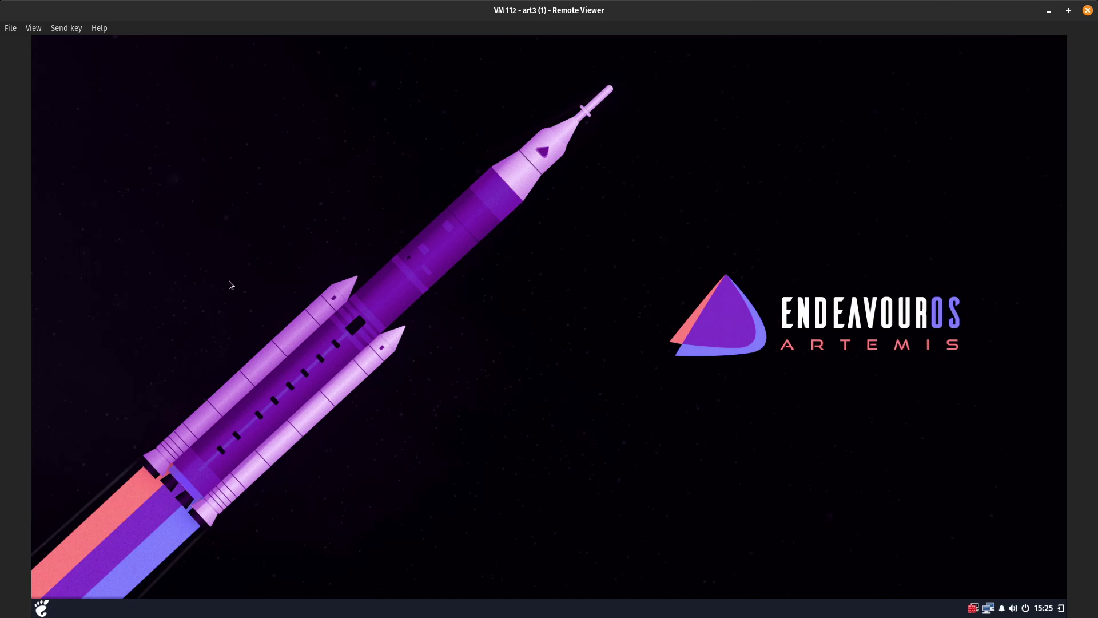
Step: Open Budgie Desktop Settings and set the widget theme to Arc-Dark after trying Arc-Darker
{"action": "left_click", "coordinate": [41, 607]}
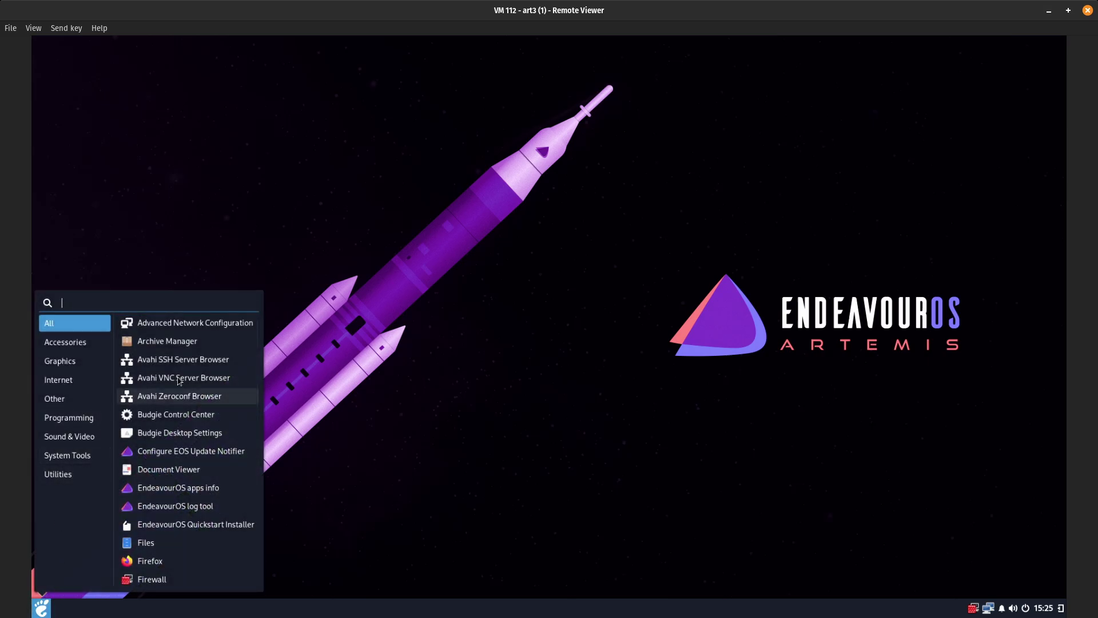
{"action": "left_click", "coordinate": [49, 476]}
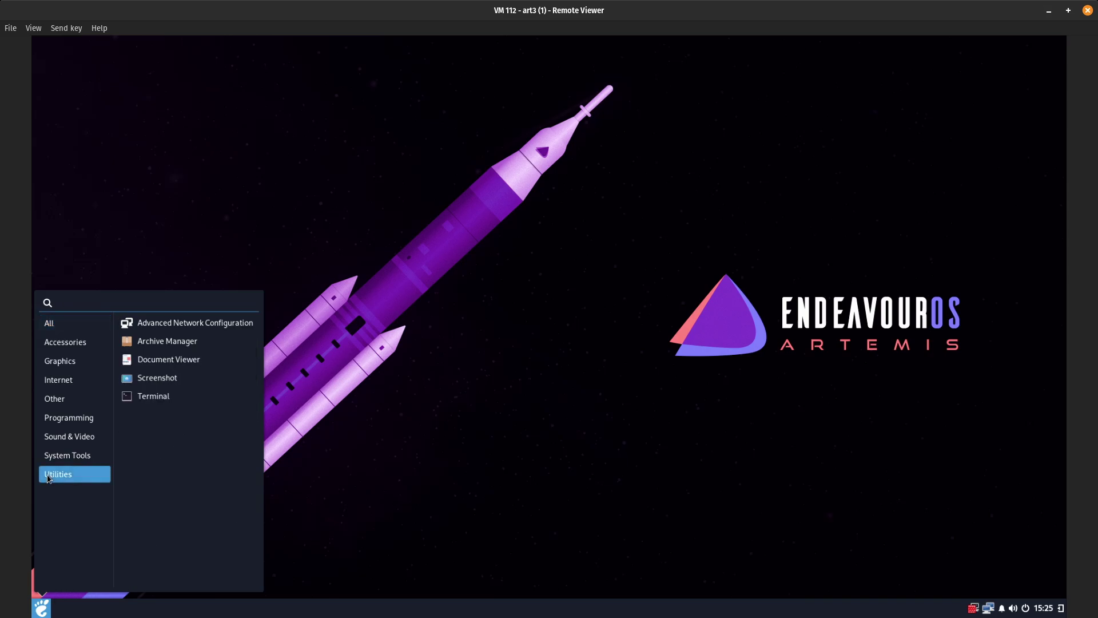
{"action": "left_click", "coordinate": [64, 456]}
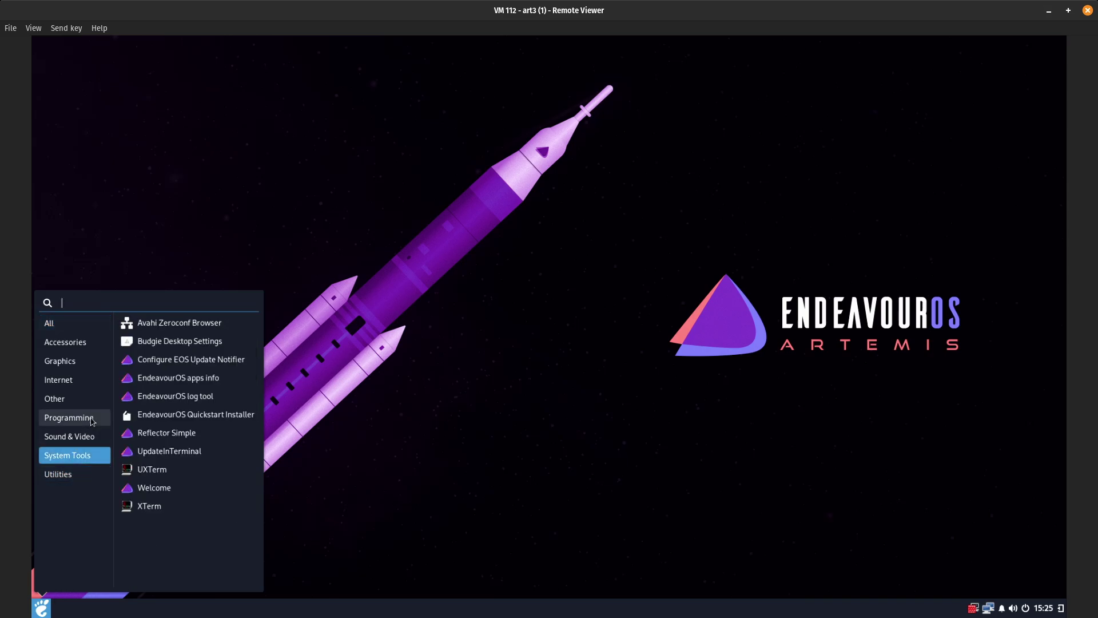
{"action": "left_click", "coordinate": [176, 342]}
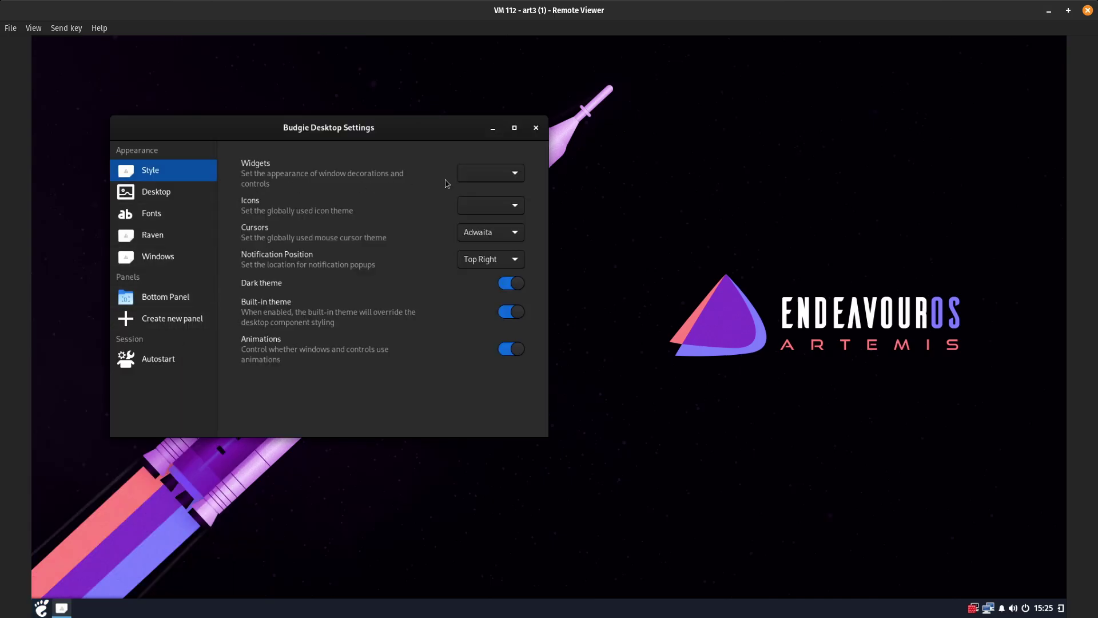
{"action": "left_click", "coordinate": [514, 178]}
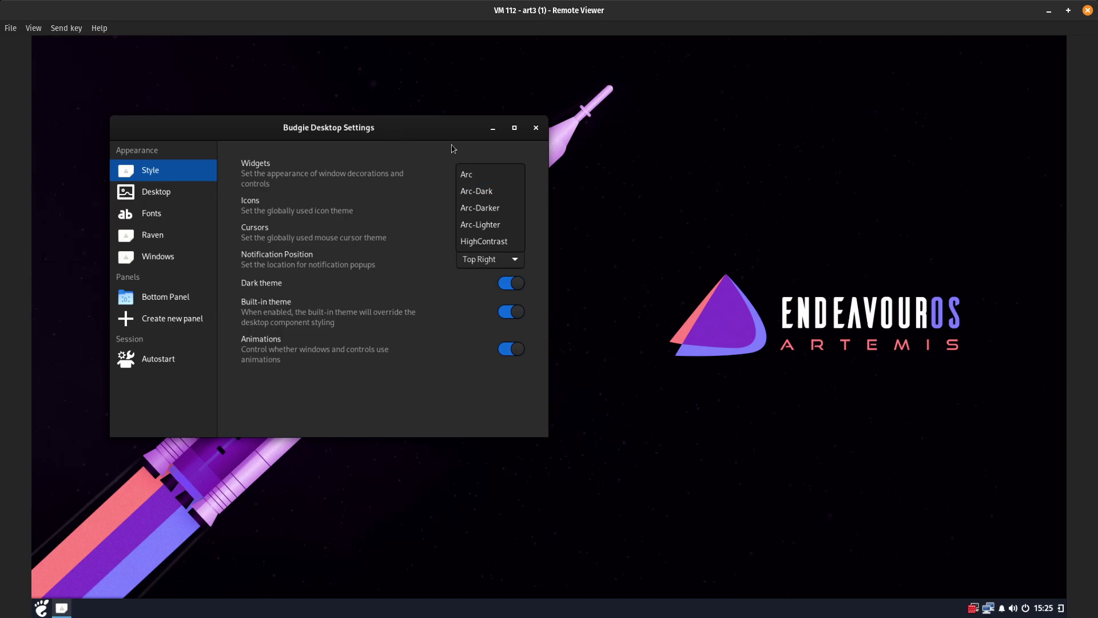
{"action": "left_click", "coordinate": [507, 208]}
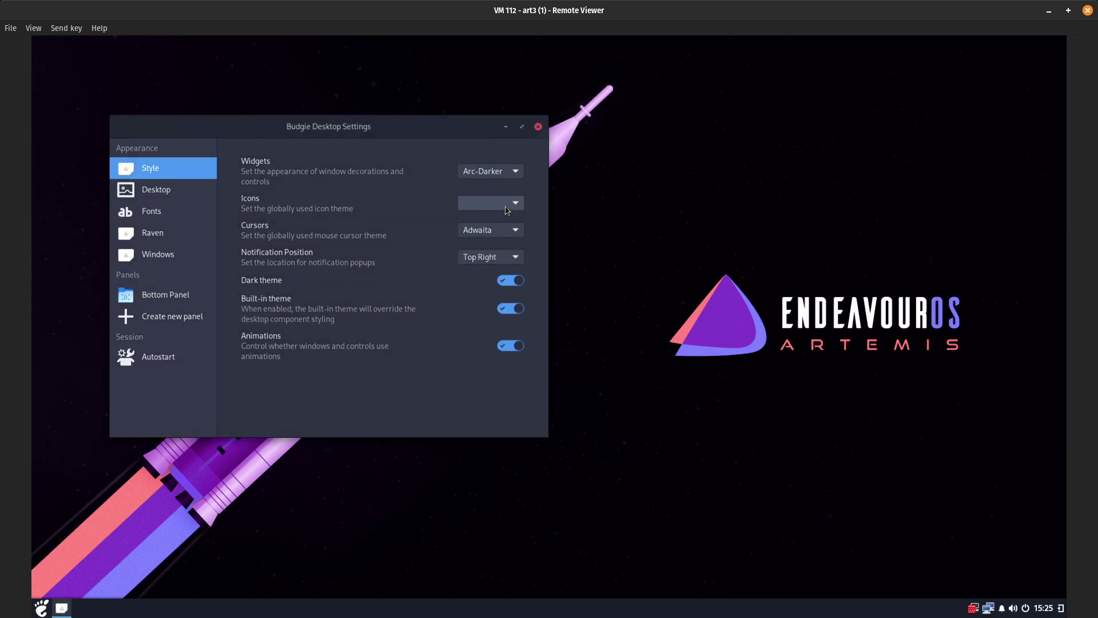
{"action": "left_click", "coordinate": [507, 173]}
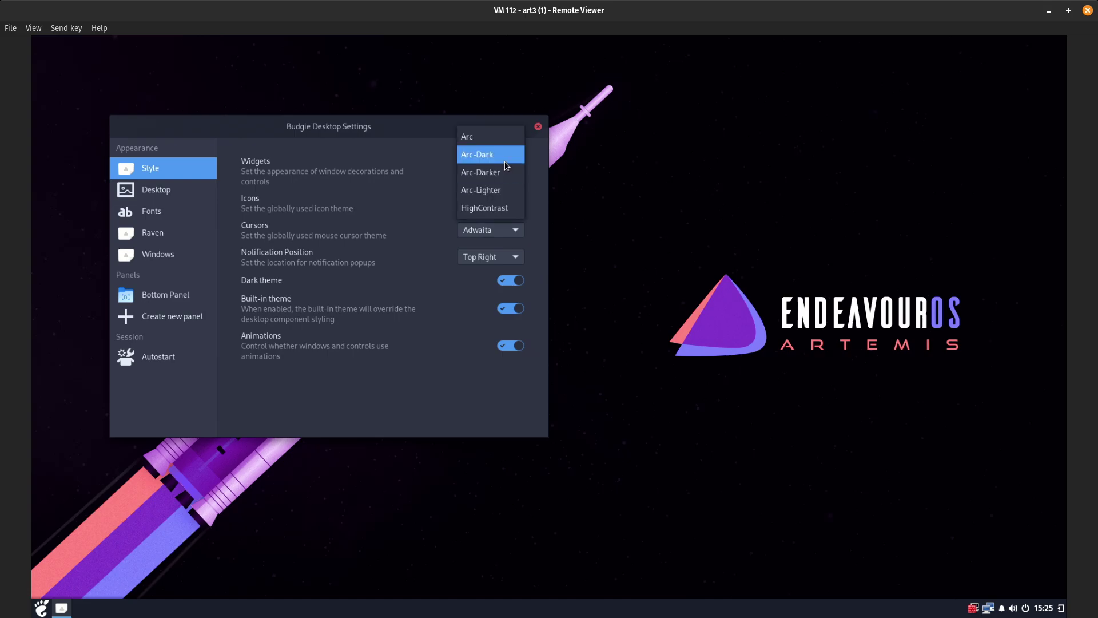
{"action": "left_click", "coordinate": [506, 166]}
Step: Set the icon theme to Qogir-dark and move the settings window towards the middle of the desktop
{"action": "left_click", "coordinate": [505, 208]}
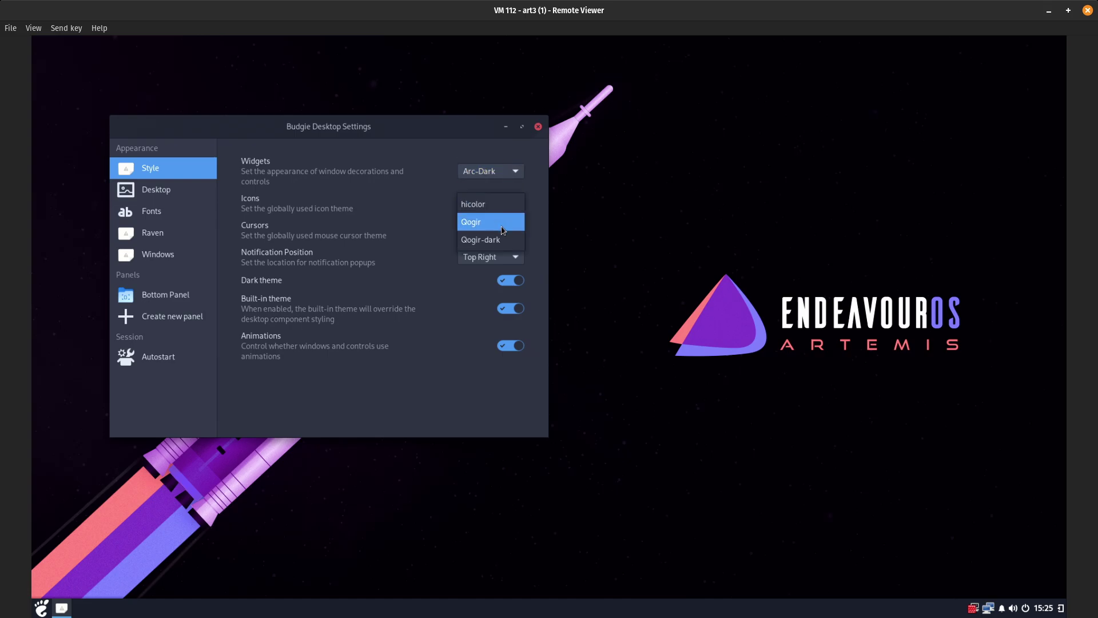
{"action": "left_click", "coordinate": [500, 240]}
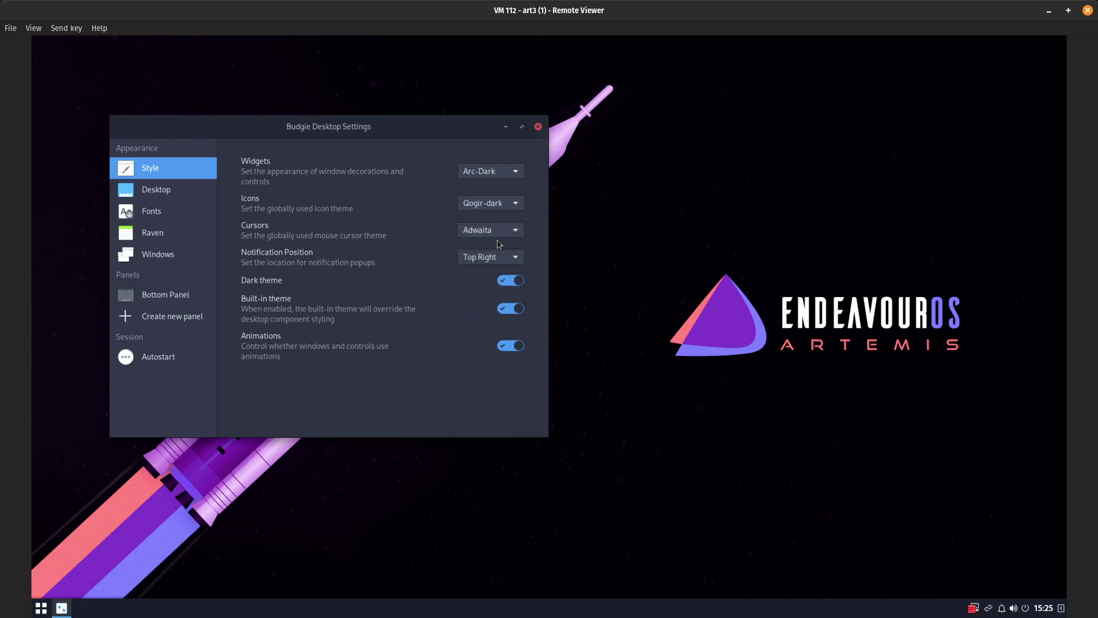
{"action": "left_click_drag", "start_coordinate": [386, 126], "coordinate": [514, 145]}
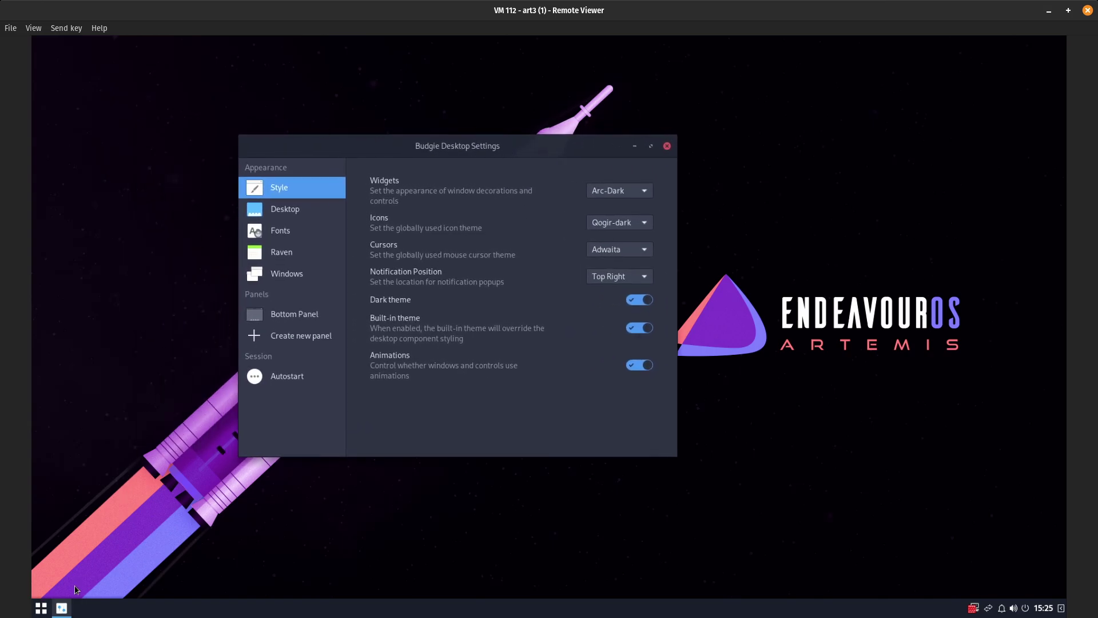
Step: Open the Files file manager and move the Budgie Desktop Settings window away from it
{"action": "left_click", "coordinate": [41, 609]}
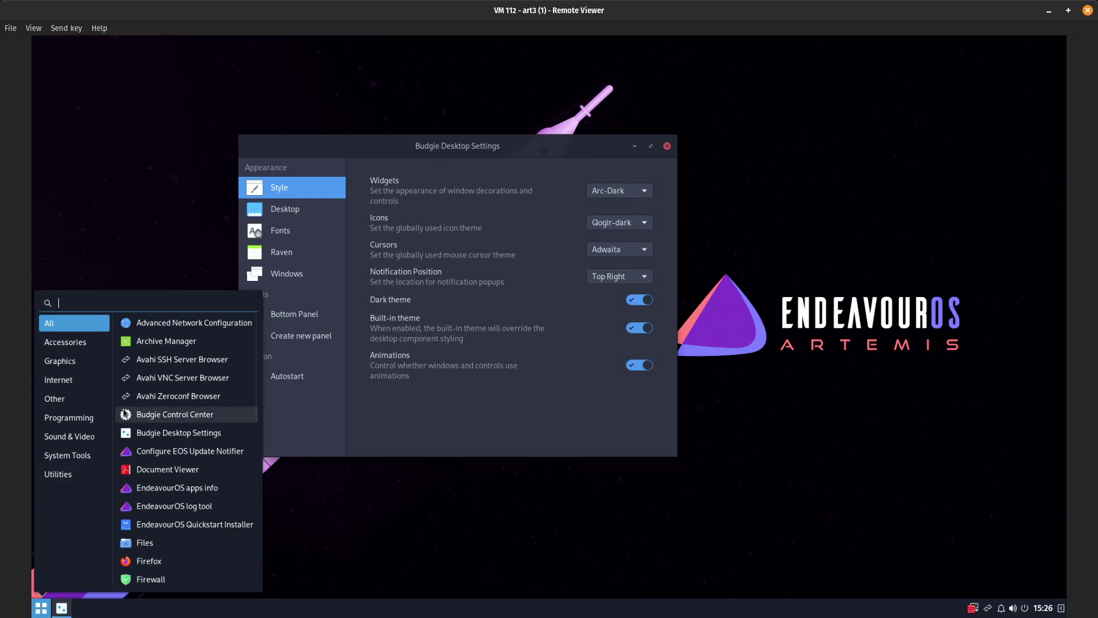
{"action": "left_click", "coordinate": [80, 458]}
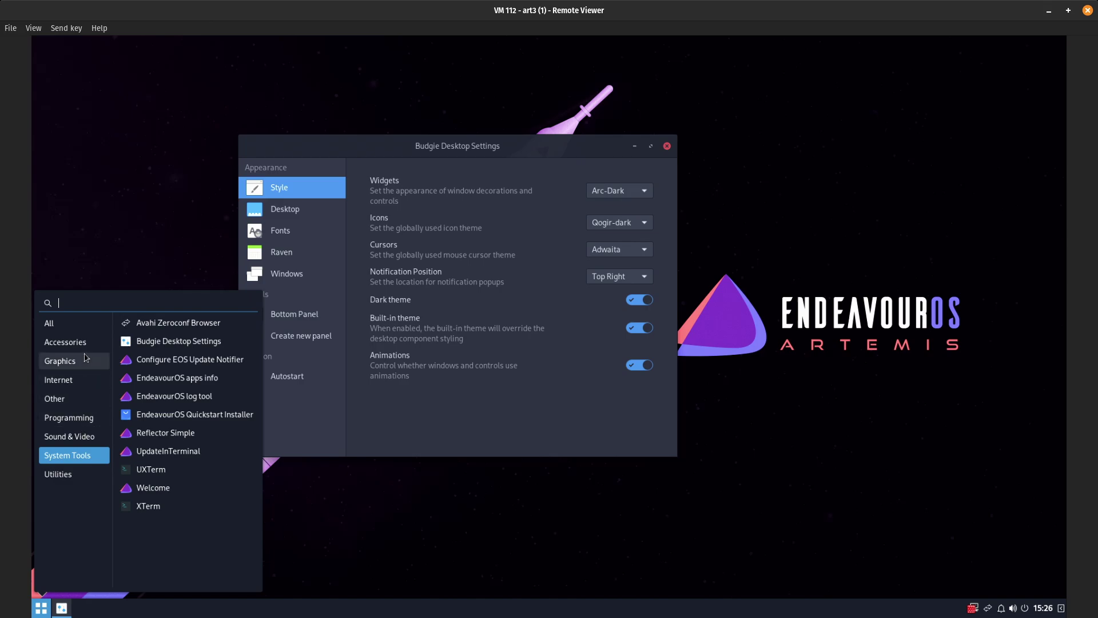
{"action": "left_click", "coordinate": [71, 342]}
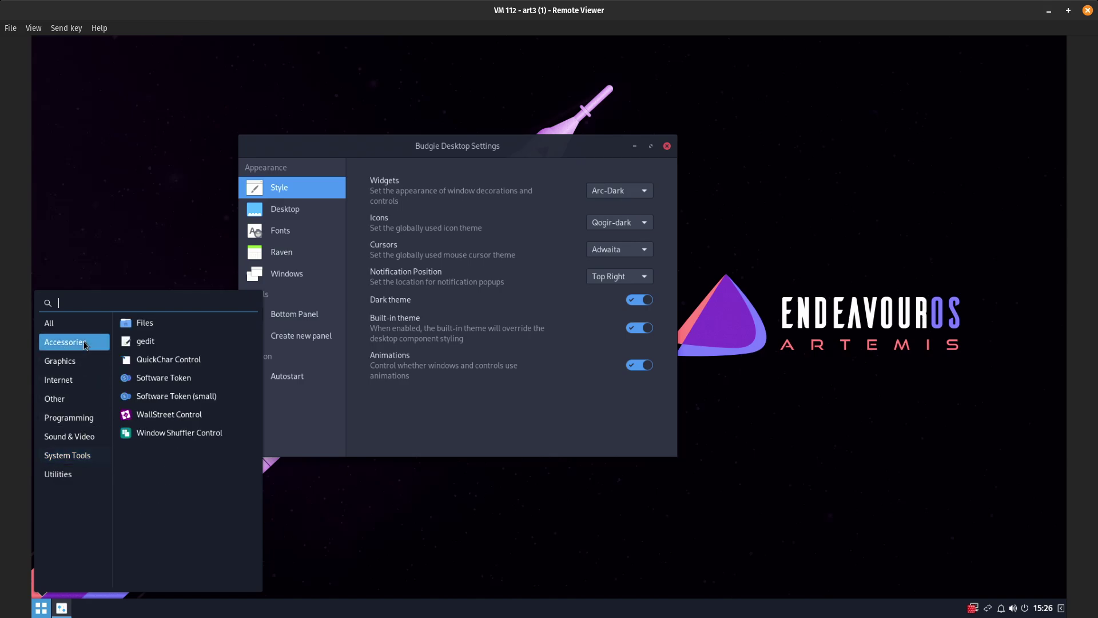
{"action": "left_click", "coordinate": [143, 322]}
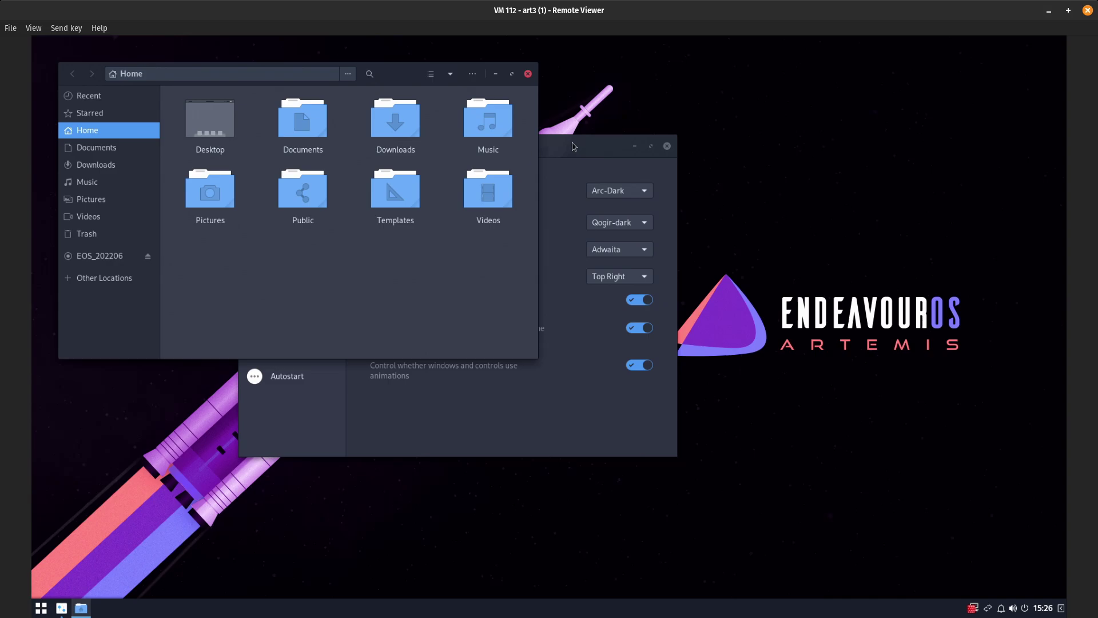
{"action": "left_click_drag", "start_coordinate": [570, 143], "coordinate": [762, 169]}
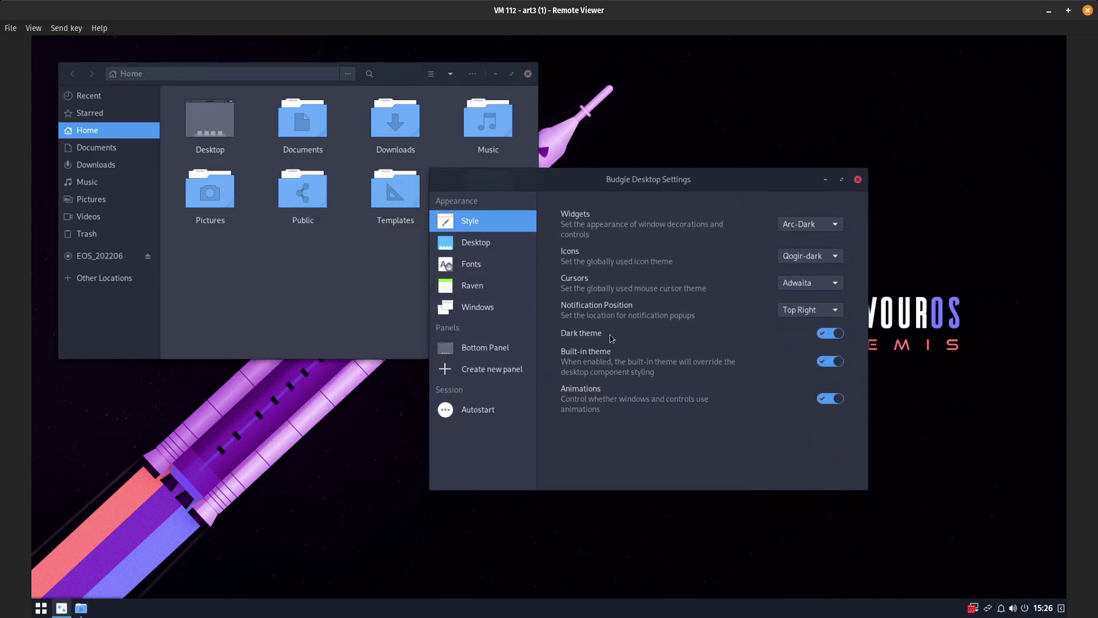
Step: Turn on desktop icons and active mounts in the desktop settings, moving both windows clear of the icon area
{"action": "left_click", "coordinate": [480, 245]}
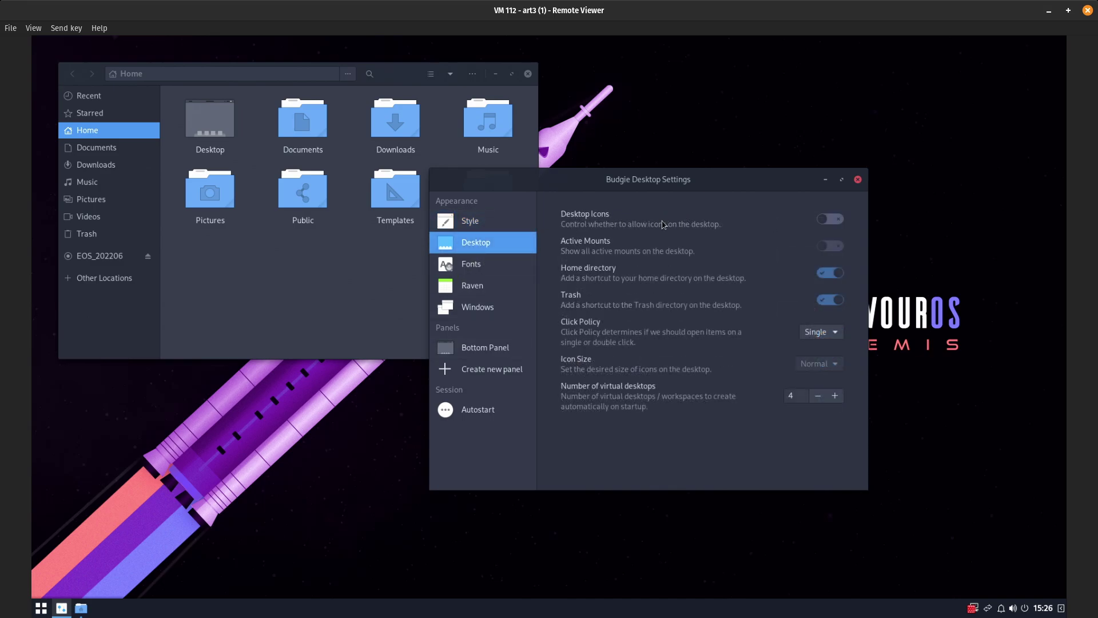
{"action": "left_click_drag", "start_coordinate": [409, 74], "coordinate": [963, 284]}
{"action": "left_click", "coordinate": [828, 218]}
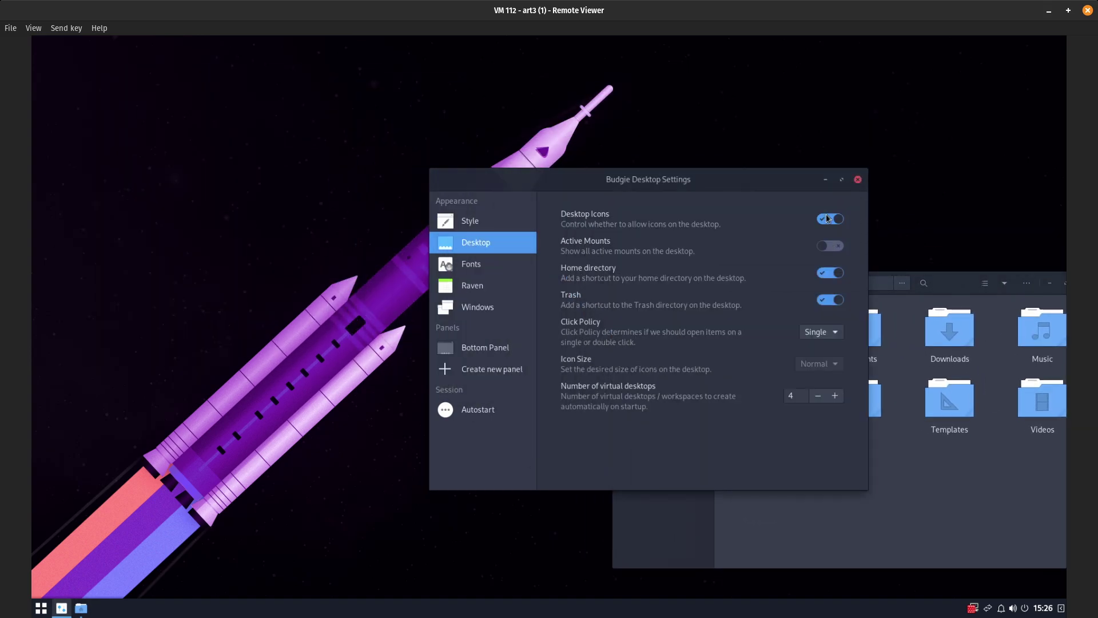
{"action": "left_click_drag", "start_coordinate": [761, 177], "coordinate": [645, 104]}
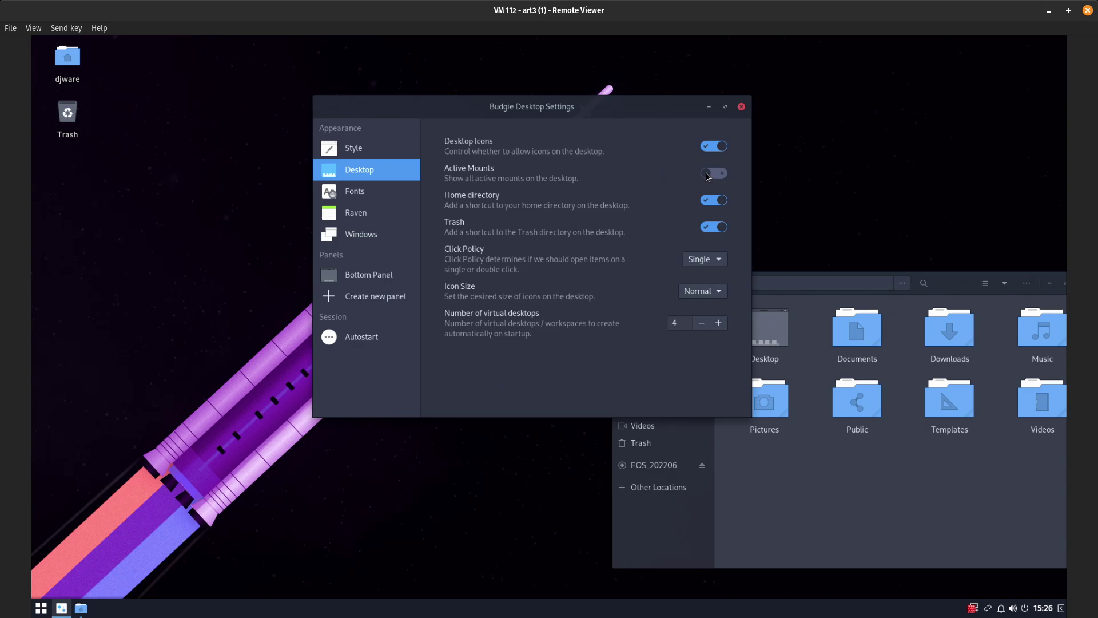
{"action": "left_click", "coordinate": [707, 176]}
Step: Enable dock mode for the bottom panel
{"action": "left_click", "coordinate": [369, 279]}
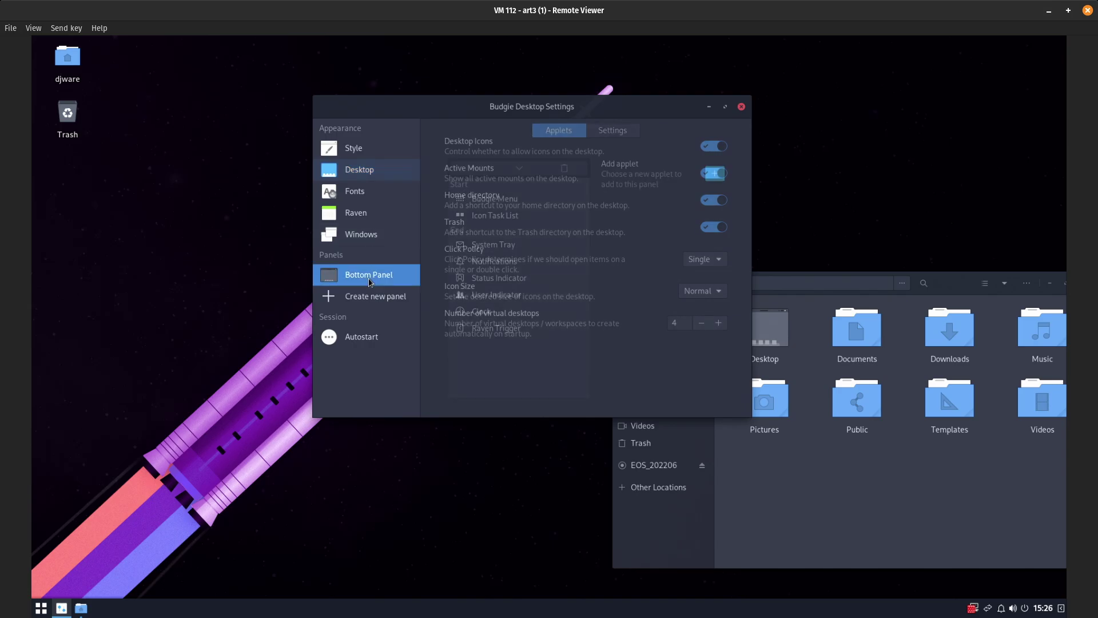
{"action": "left_click", "coordinate": [612, 130]}
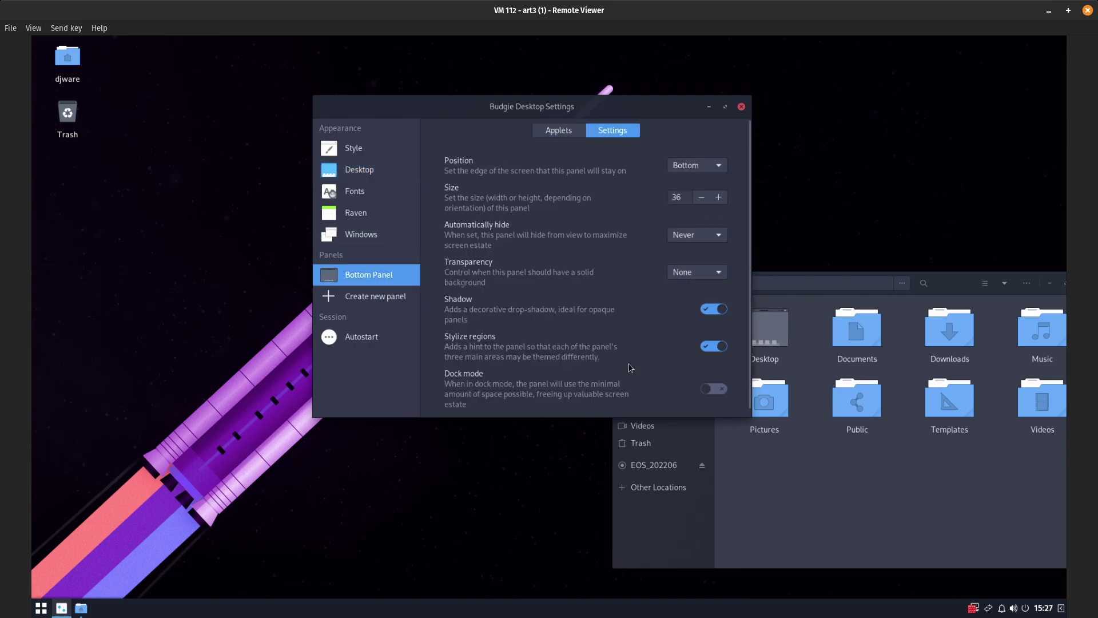
{"action": "left_click", "coordinate": [708, 390]}
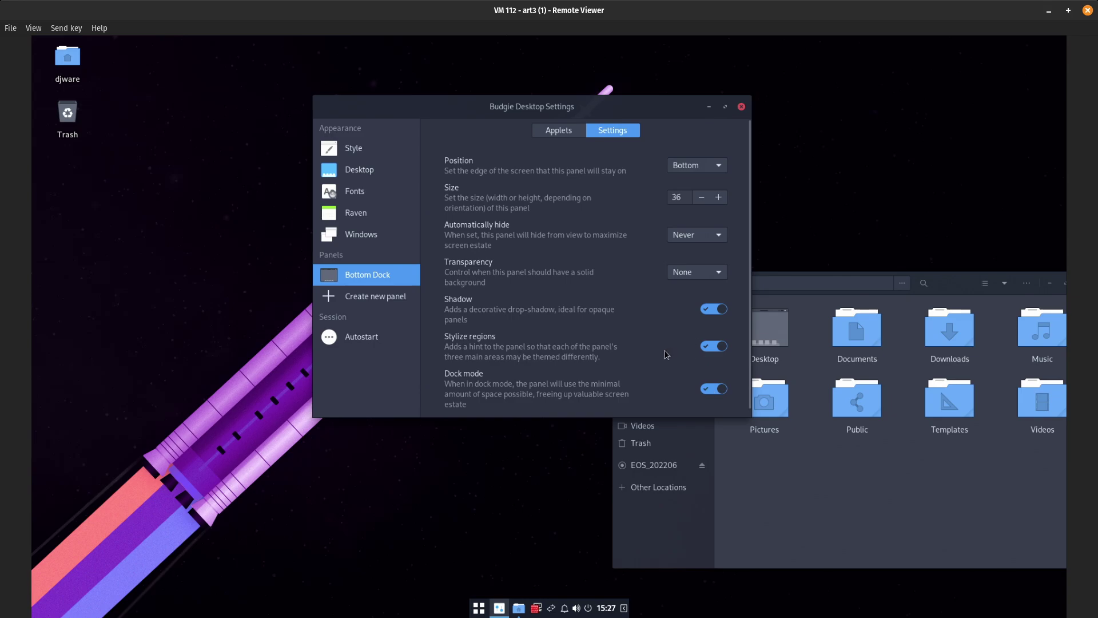
Step: Pin the Files application to the bottom dock as a favorite
{"action": "right_click", "coordinate": [520, 610]}
{"action": "left_click", "coordinate": [520, 610]}
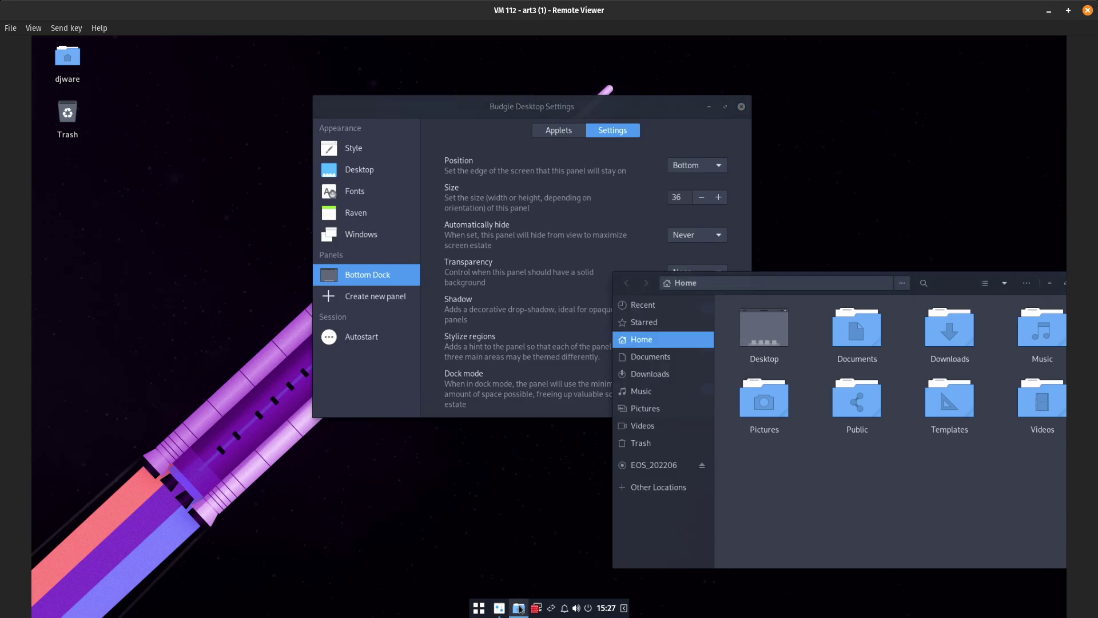
{"action": "left_click", "coordinate": [520, 609]}
{"action": "left_click", "coordinate": [520, 610]}
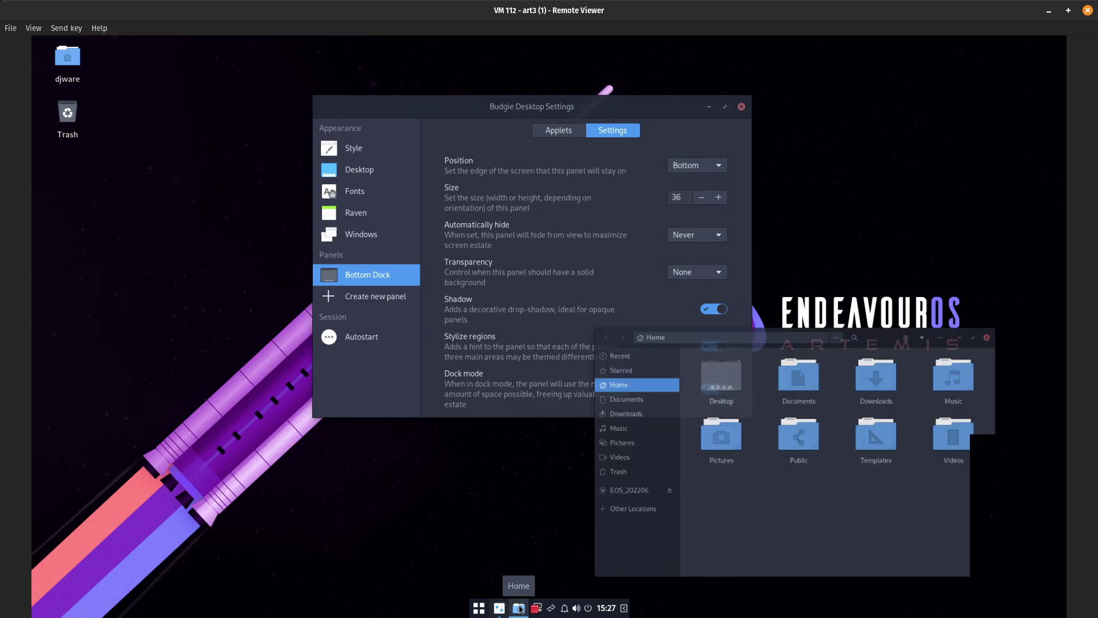
{"action": "right_click", "coordinate": [520, 610]}
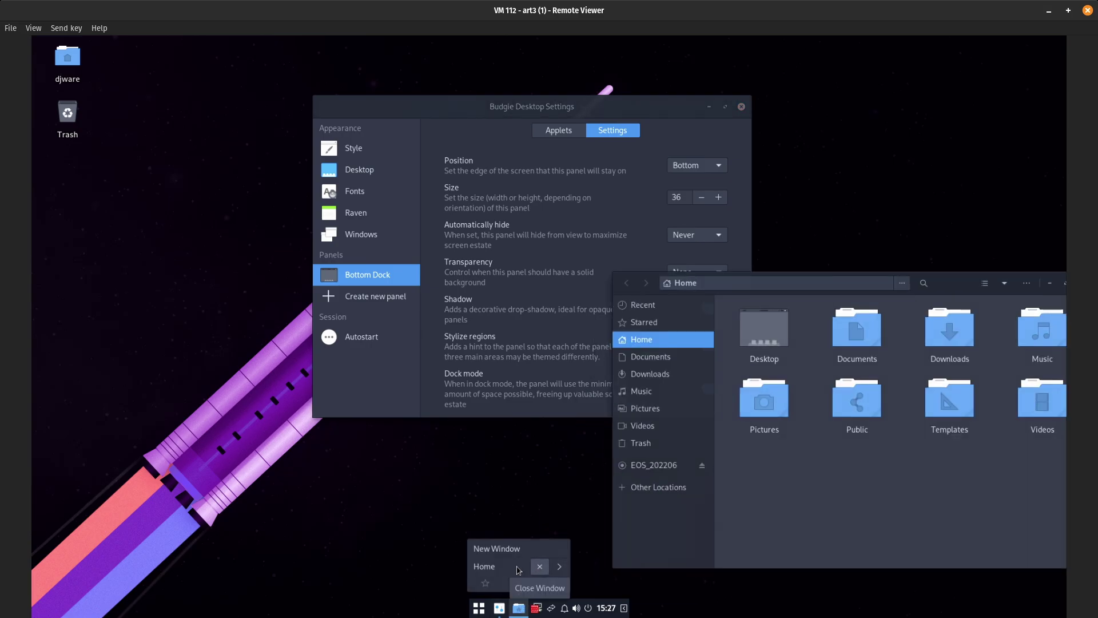
{"action": "left_click", "coordinate": [487, 583]}
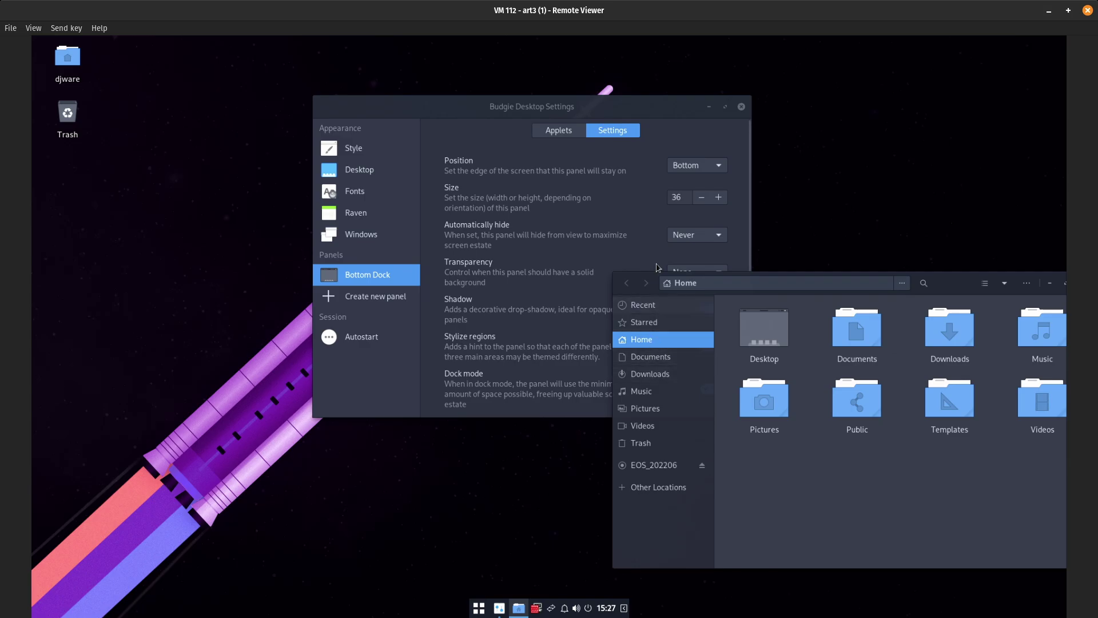
Step: Close the Files and Budgie Desktop Settings windows
{"action": "left_click_drag", "start_coordinate": [960, 274], "coordinate": [756, 244]}
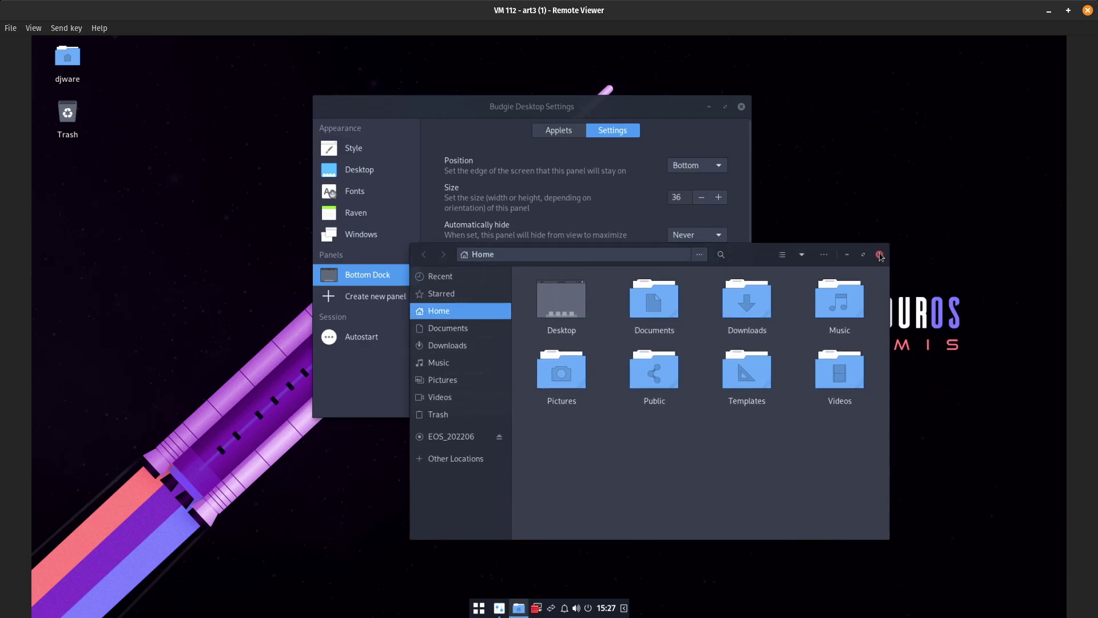
{"action": "left_click", "coordinate": [879, 255]}
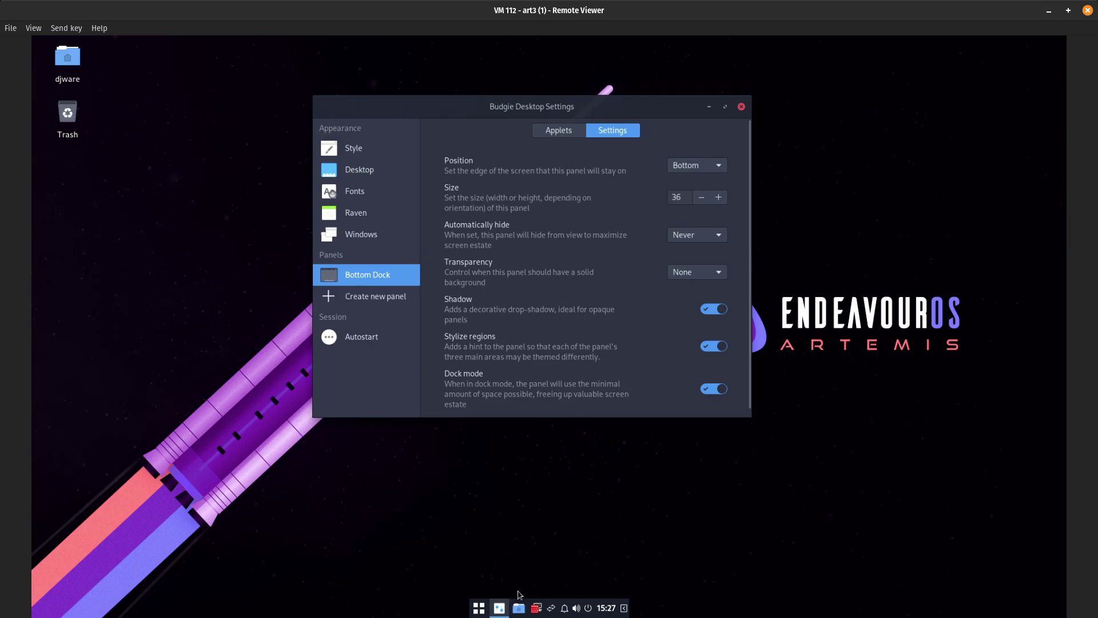
{"action": "left_click", "coordinate": [741, 108]}
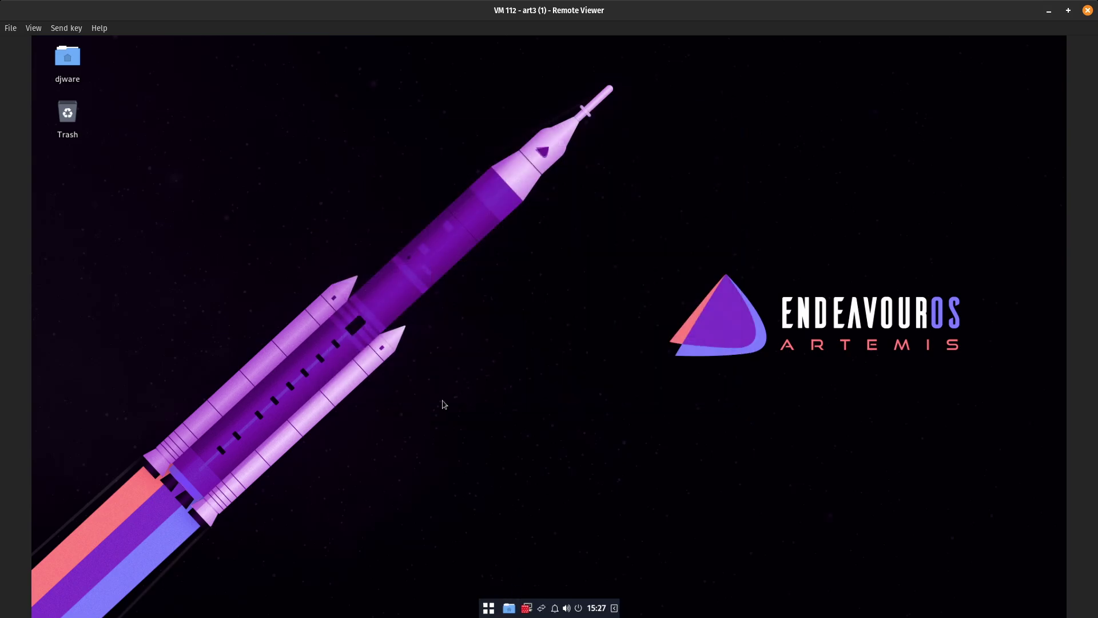
Step: Open Terminal, pin it to the bottom dock and close its window
{"action": "left_click", "coordinate": [488, 608]}
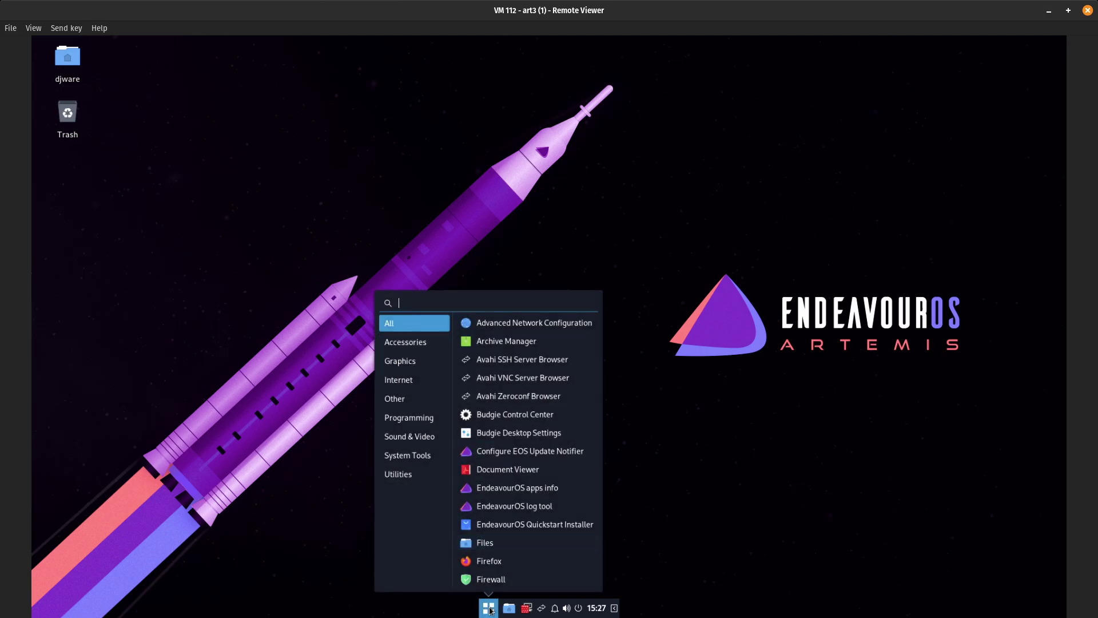
{"action": "left_click", "coordinate": [430, 473]}
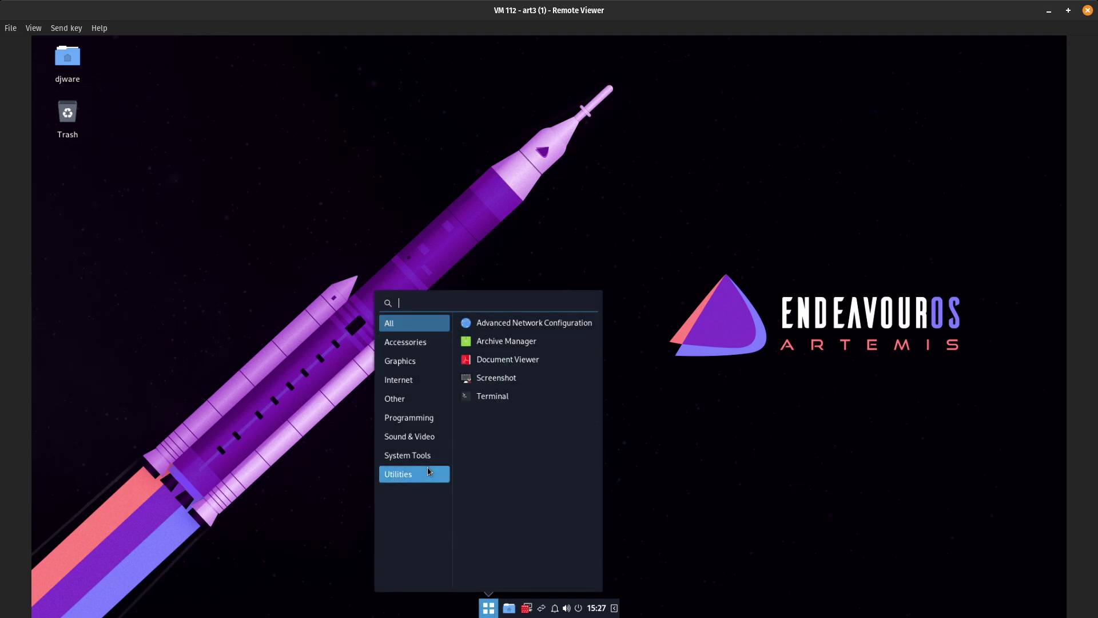
{"action": "left_click", "coordinate": [495, 397]}
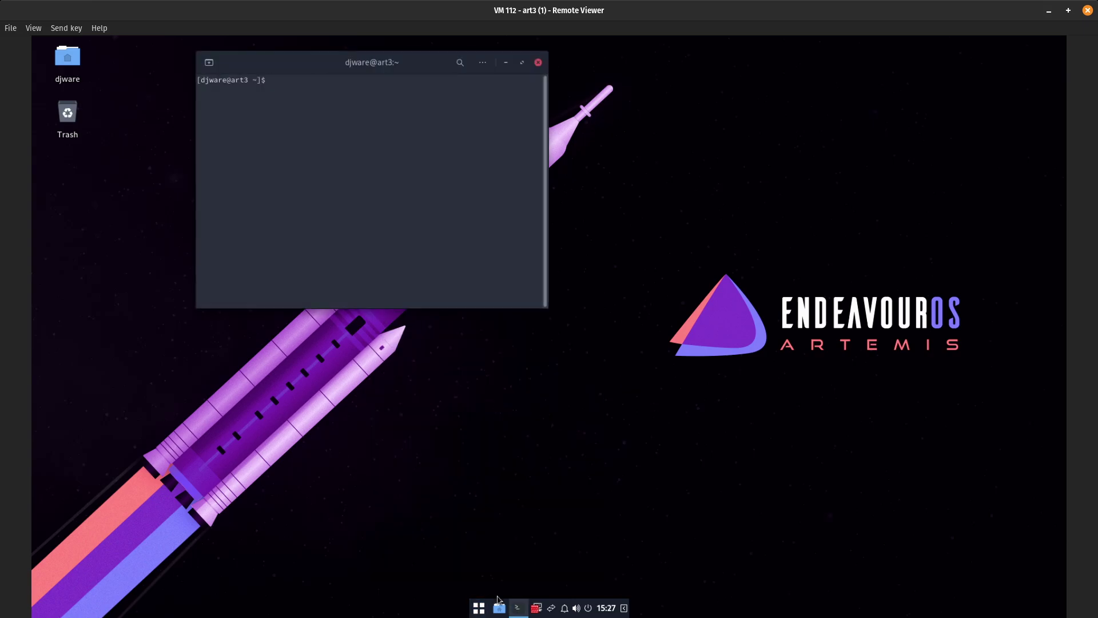
{"action": "left_click", "coordinate": [517, 610]}
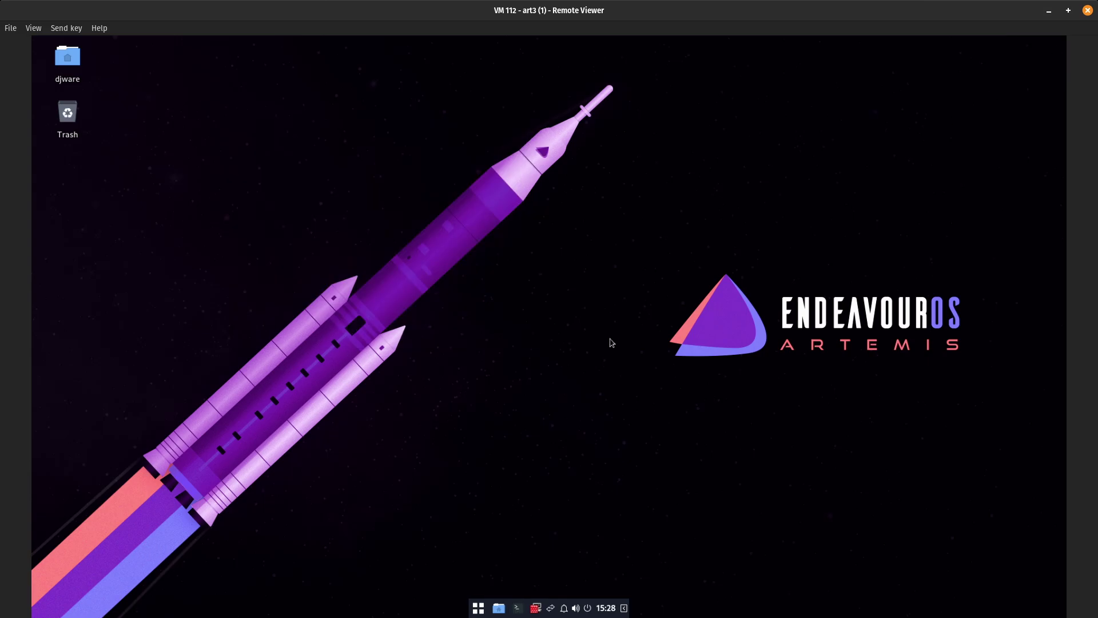